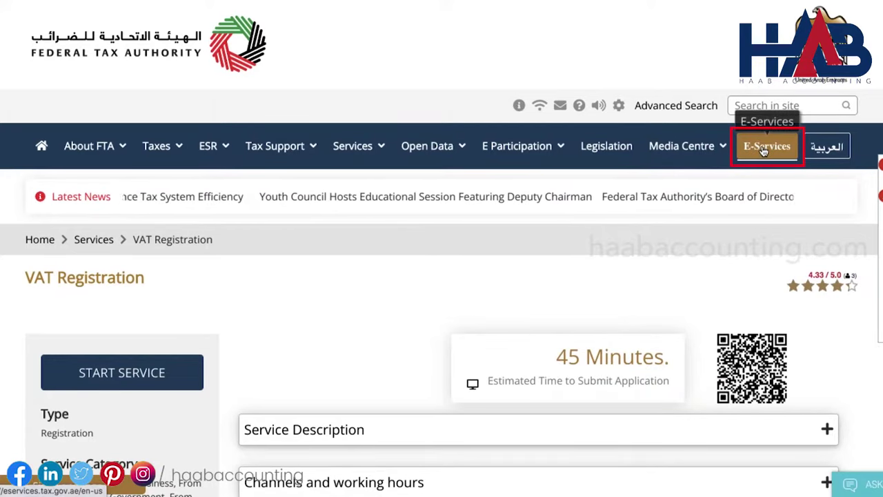
# Open the FTA account sign-up form and enter the account e-mail and the name HAAB Accounting
pyautogui.click(763, 148)
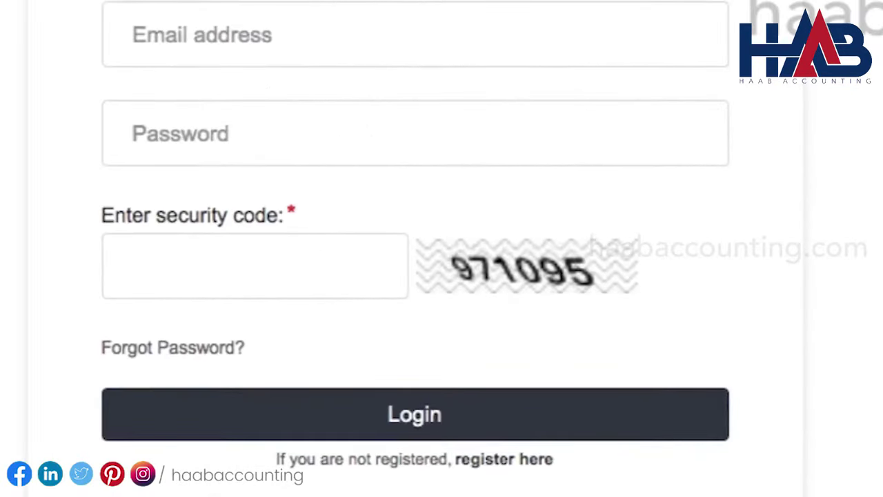
pyautogui.click(520, 460)
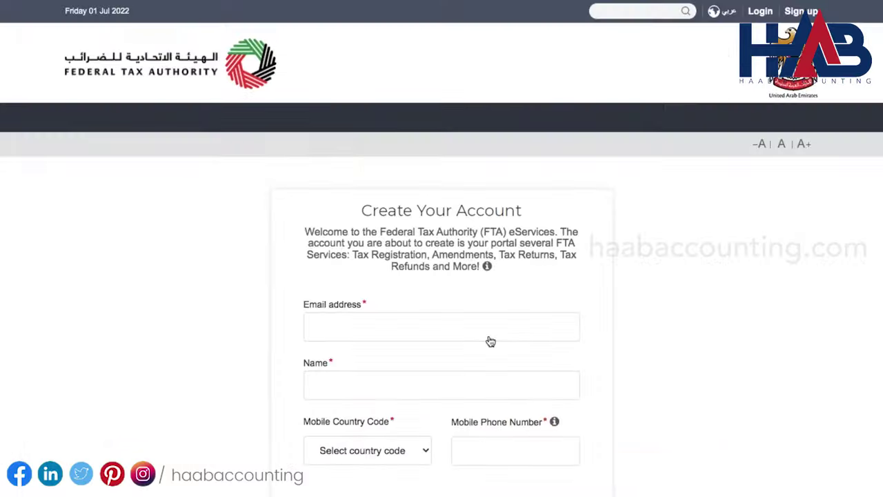
pyautogui.scroll(-3, 651, 329)
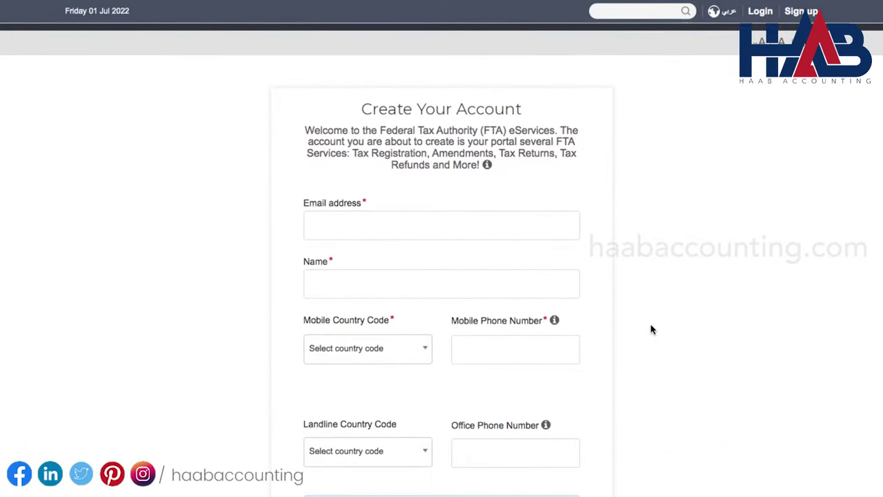
pyautogui.click(515, 229)
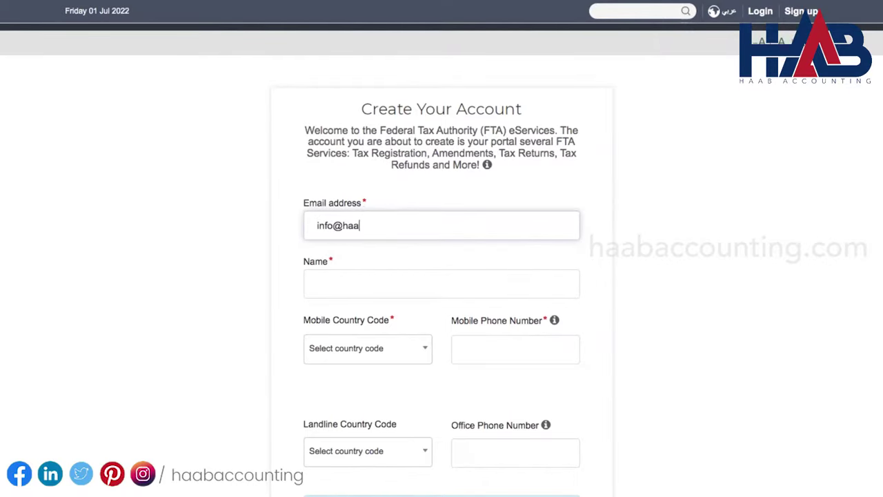
pyautogui.click(442, 283)
pyautogui.write('HAAB Accounting')
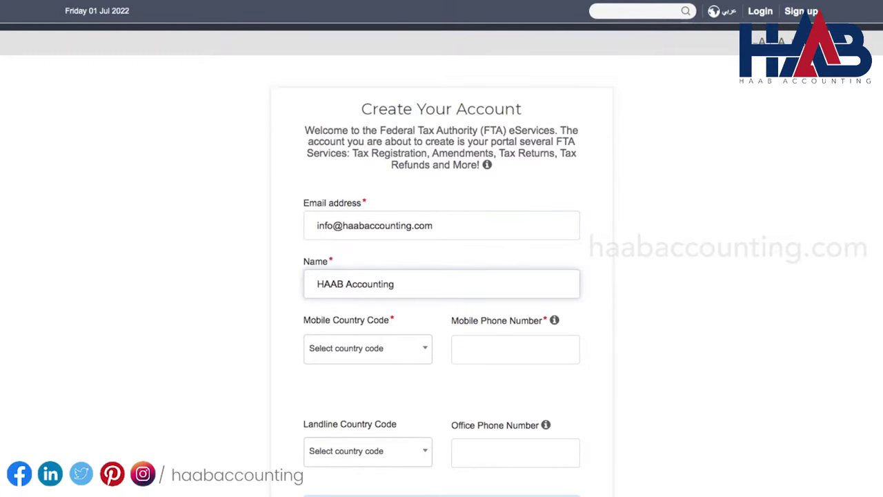
# Enter the mobile and office phone numbers, both with the United Arab Emirates +971 code
pyautogui.scroll(-2, 436, 329)
pyautogui.click(421, 279)
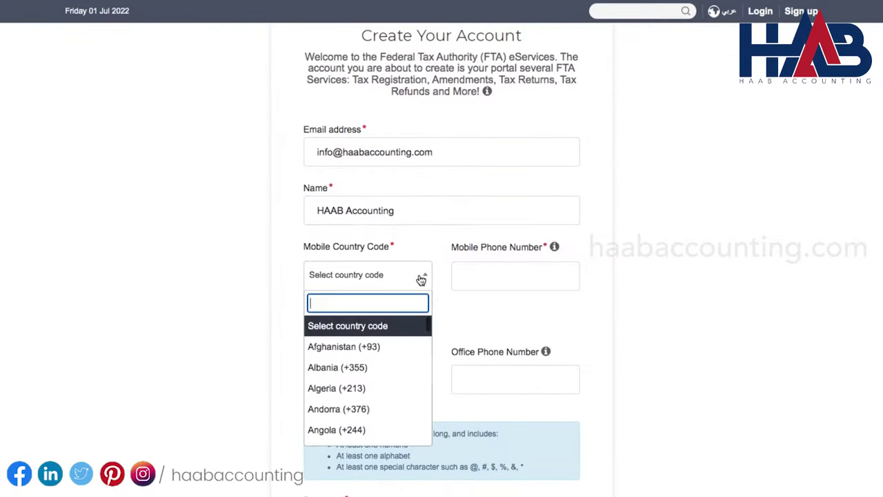
pyautogui.write('united')
pyautogui.click(389, 339)
pyautogui.click(469, 282)
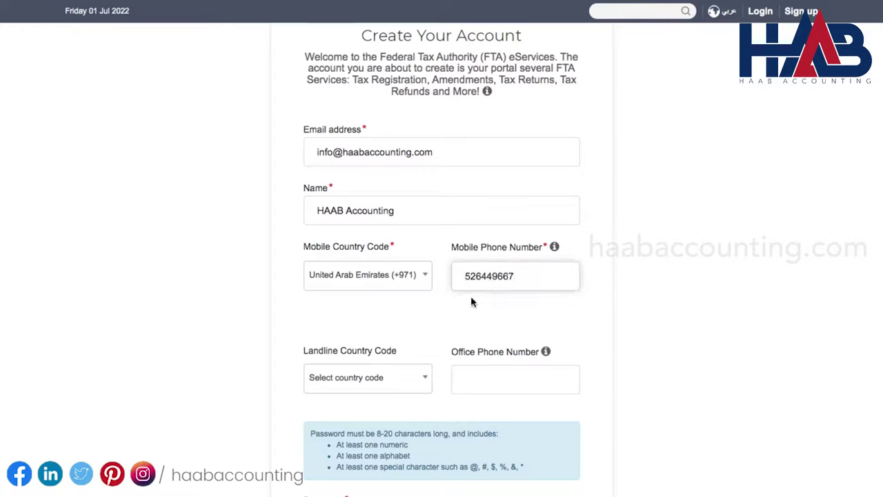
pyautogui.click(419, 375)
pyautogui.click(465, 382)
pyautogui.scroll(-1, 465, 381)
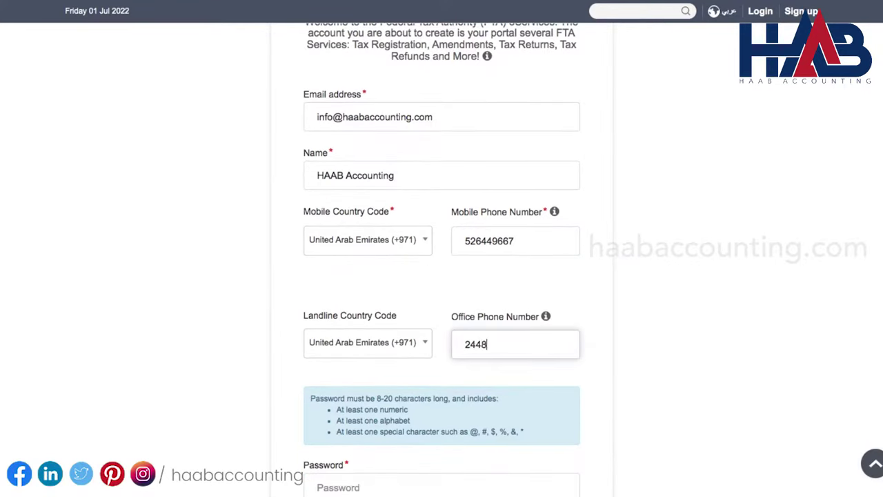
# Enter and confirm the account password, then fill in the displayed security code
pyautogui.scroll(-4, 441, 260)
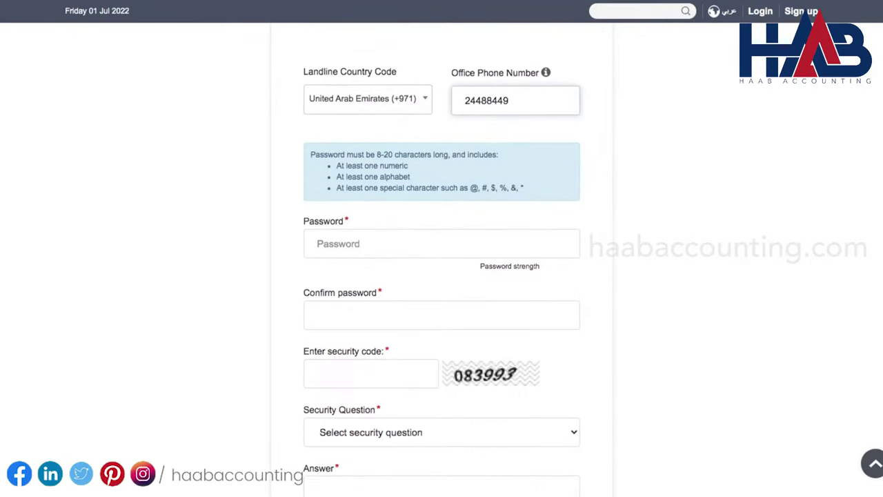
pyautogui.click(415, 244)
pyautogui.write('••••••••••••••••')
pyautogui.click(419, 313)
pyautogui.write('••••••••••••••')
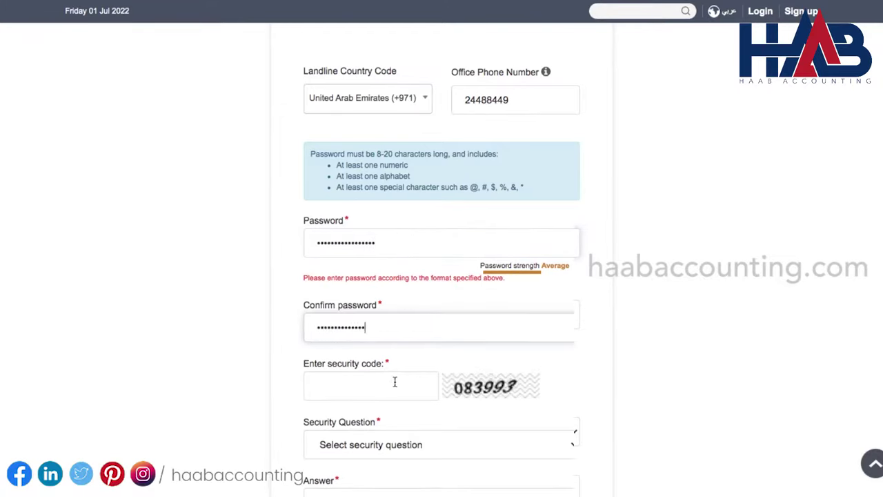
pyautogui.click(394, 382)
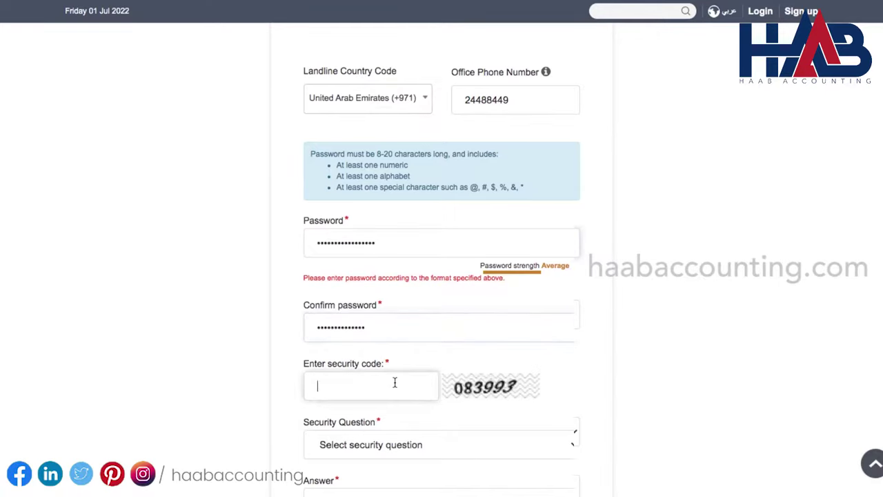
pyautogui.write('083993')
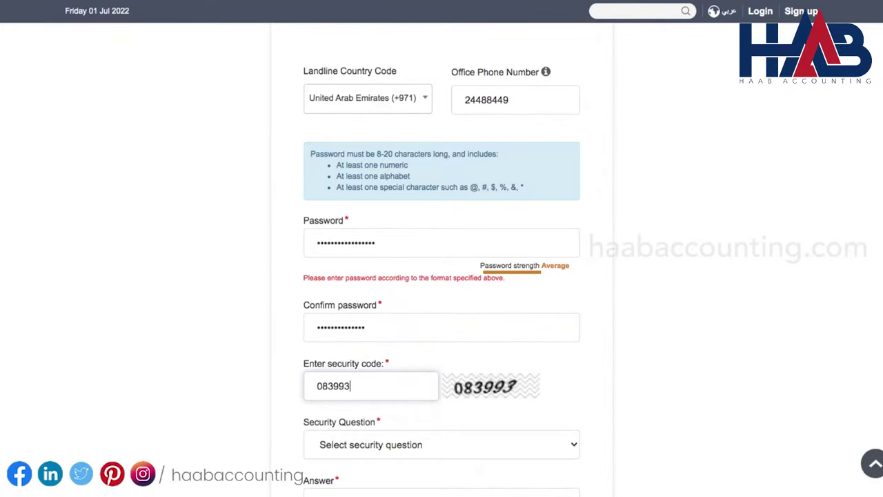
pyautogui.scroll(-3, 395, 382)
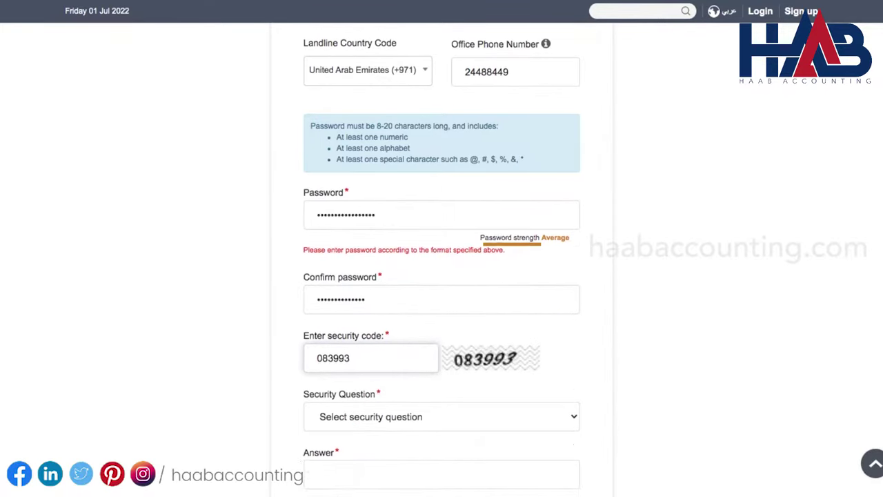
# Choose the first-job security question, enter the security answer and the hint 'Co name'
pyautogui.click(513, 301)
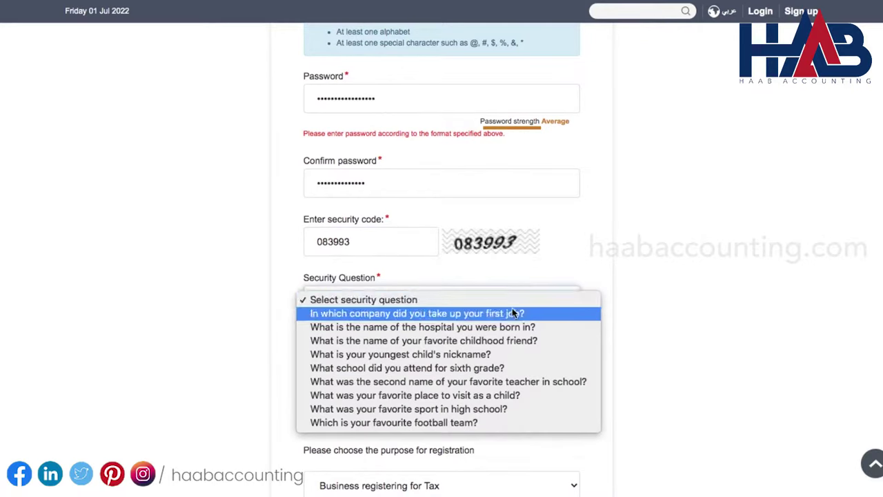
pyautogui.click(511, 312)
pyautogui.click(477, 349)
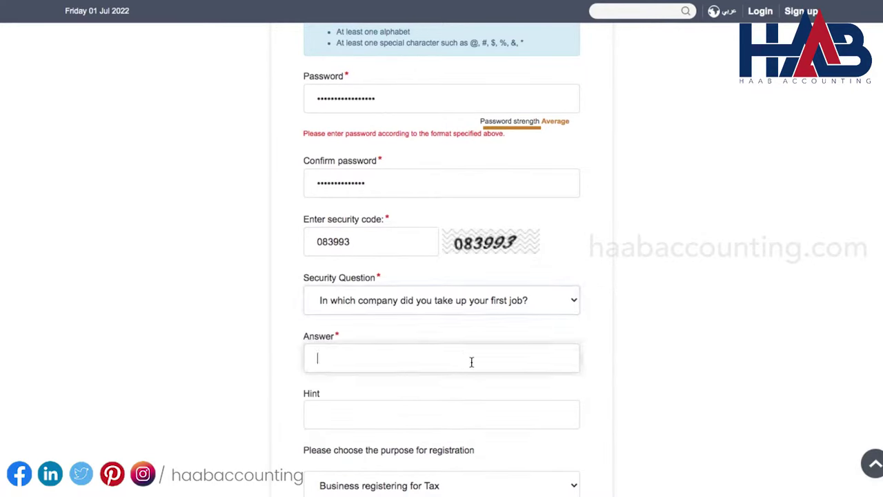
pyautogui.write('HAAB')
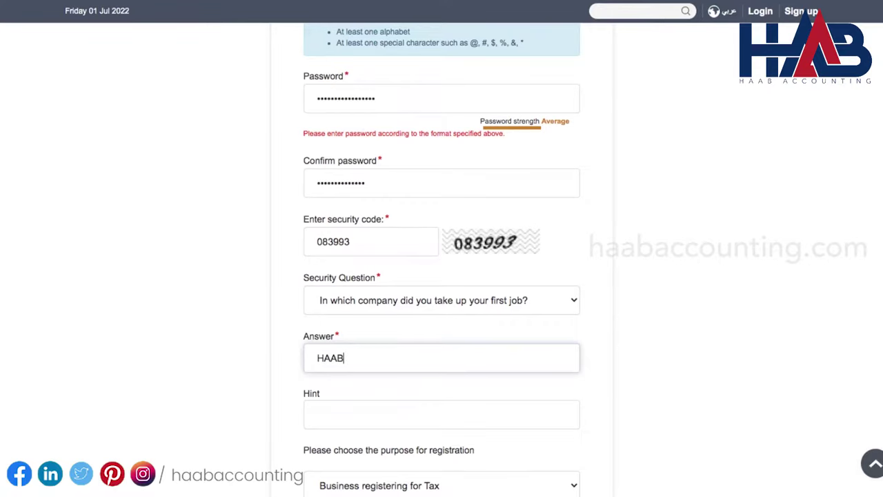
pyautogui.click(446, 415)
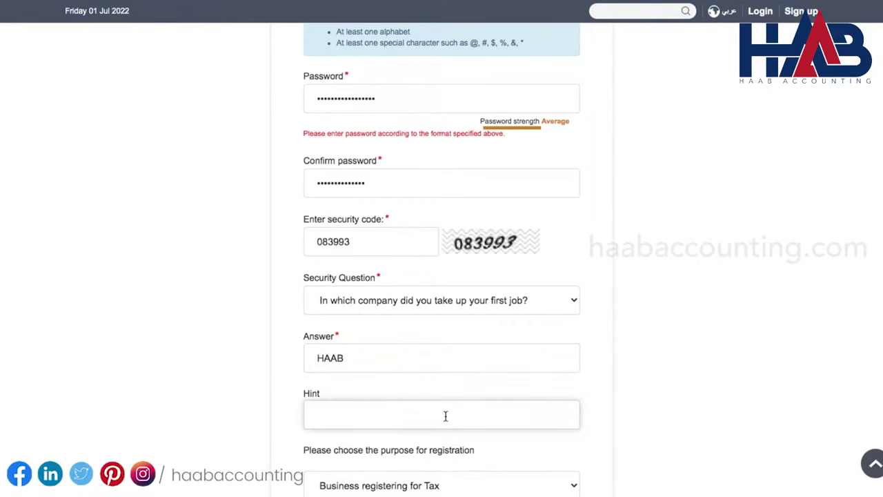
pyautogui.scroll(-3, 445, 415)
pyautogui.write('Co name')
# Accept the FTA terms and conditions and submit the sign-up
pyautogui.scroll(-1, 446, 415)
pyautogui.scroll(-1, 452, 366)
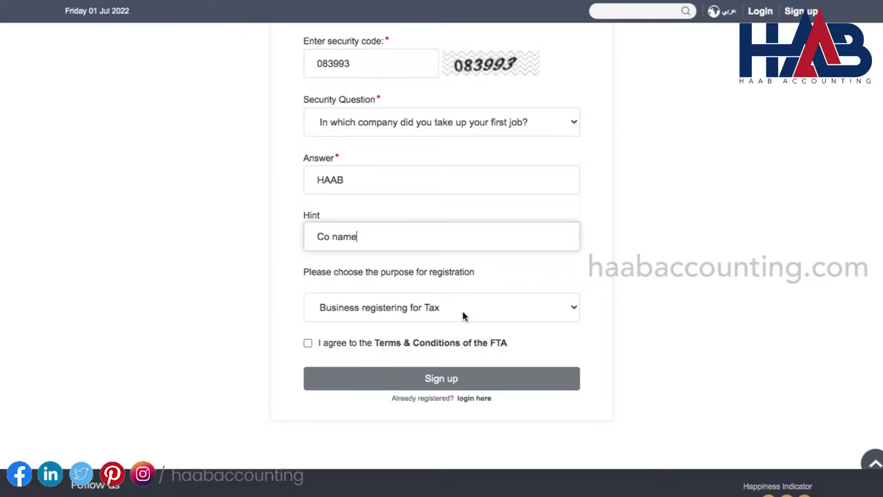
pyautogui.click(308, 343)
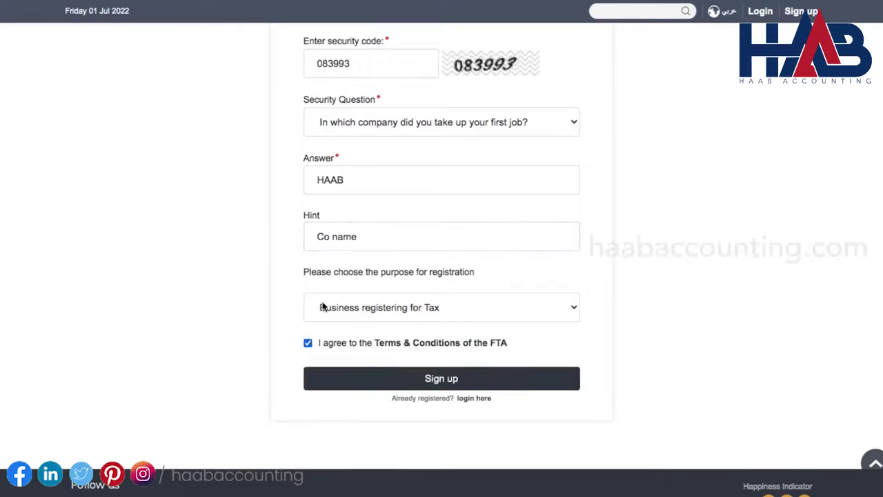
pyautogui.click(414, 383)
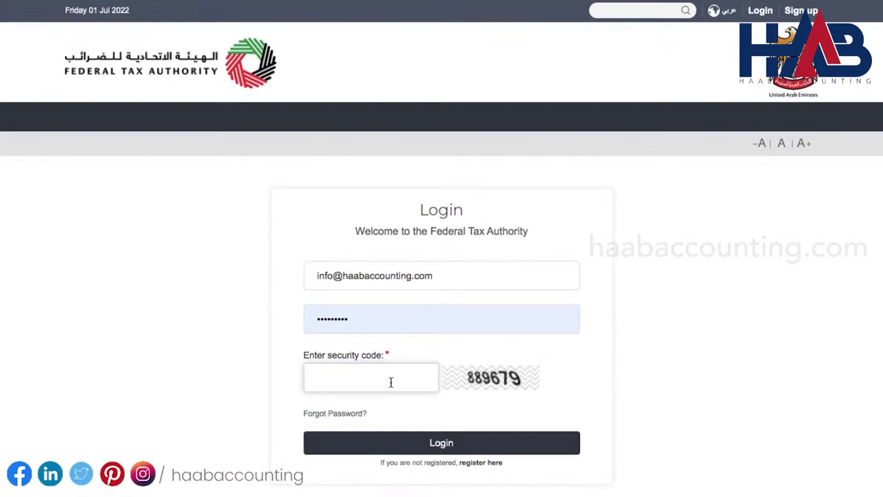
# Log in to the portal after entering the displayed security code
pyautogui.click(390, 381)
pyautogui.write('8')
pyautogui.write('89679')
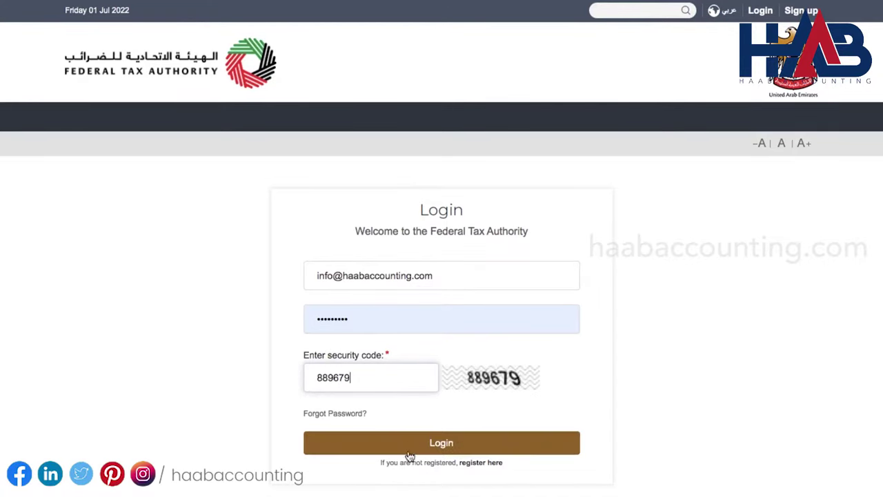
pyautogui.click(407, 449)
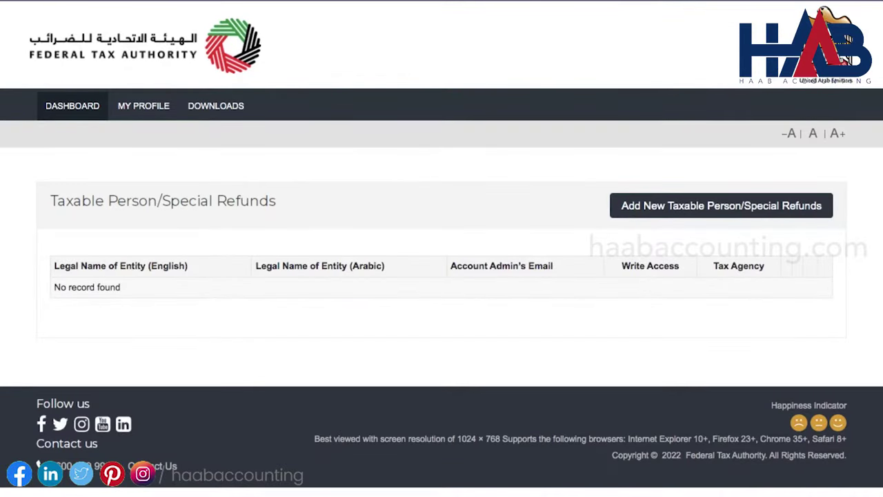
# Create taxable person HAAB Accounting Consultancy LLC with English and pasted Arabic legal names
pyautogui.click(706, 210)
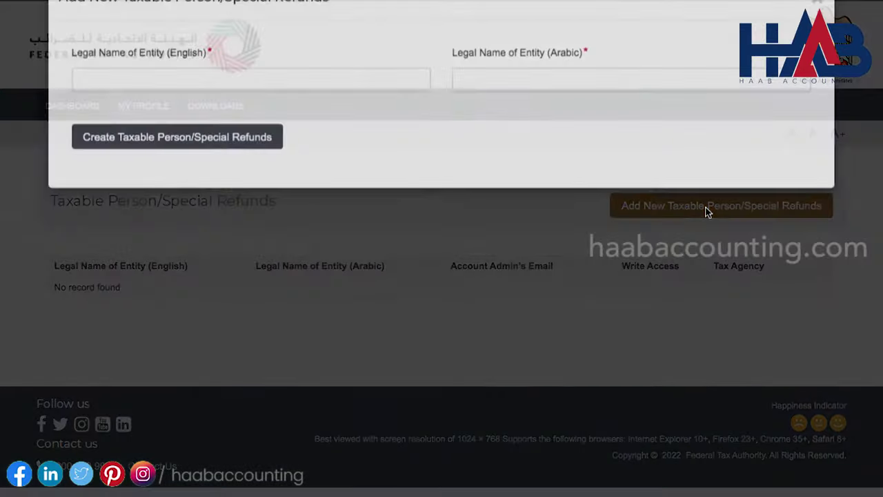
pyautogui.click(334, 91)
pyautogui.write('HAA')
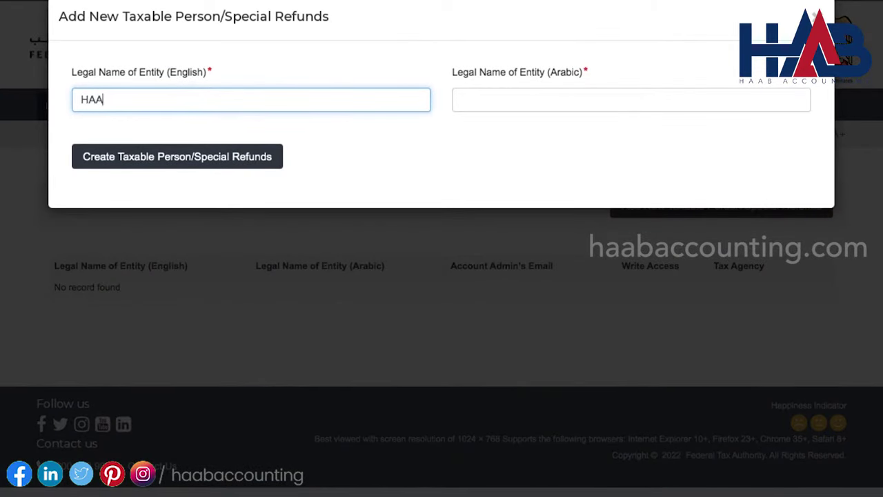
pyautogui.write('B Accounting Co')
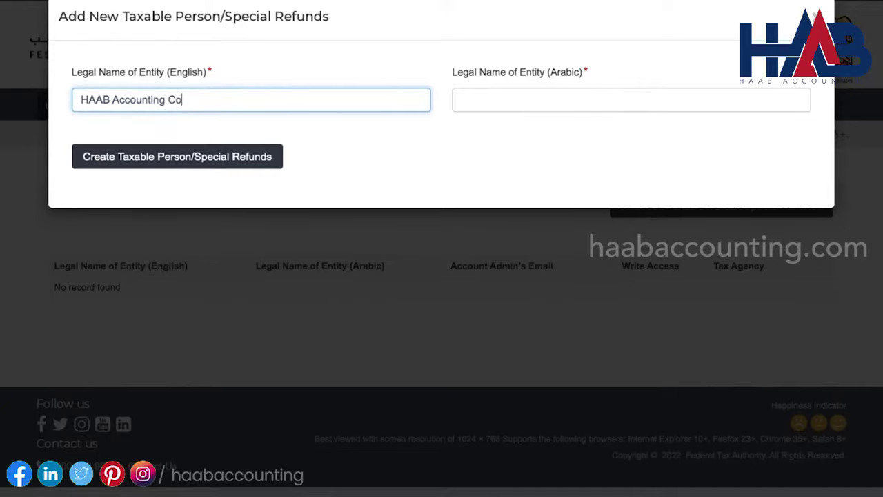
pyautogui.write('nsultancy LLC')
pyautogui.press('Tab')
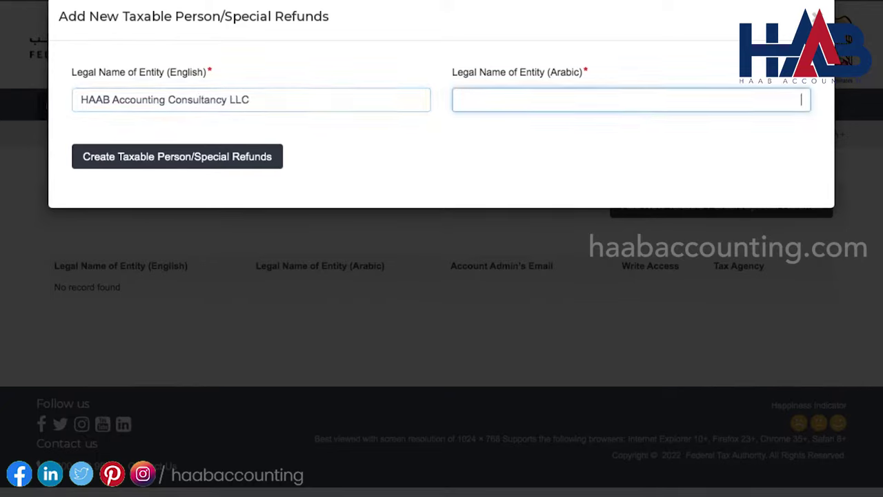
pyautogui.write('هاب للاستشارات المحاسبية ذ.م.م')
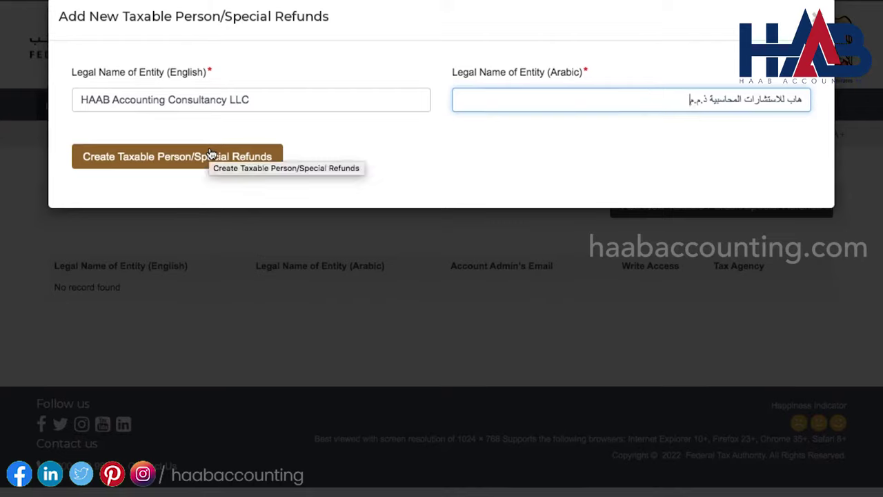
pyautogui.click(244, 165)
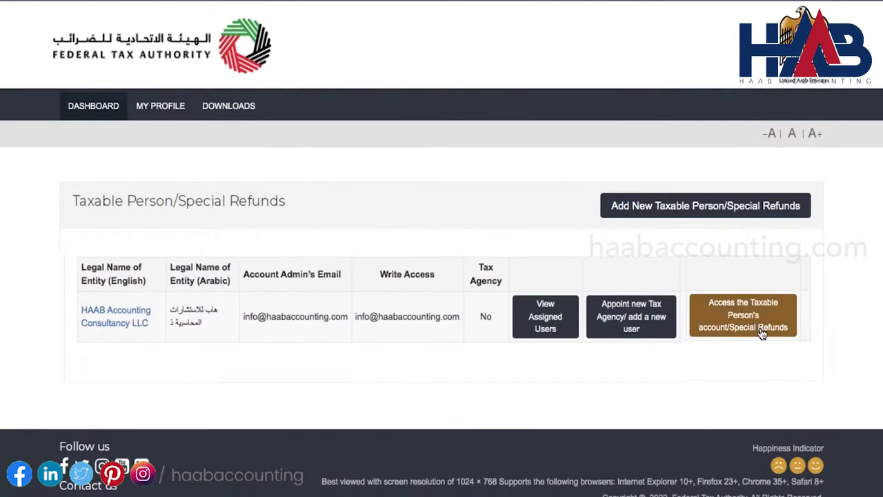
pyautogui.click(752, 317)
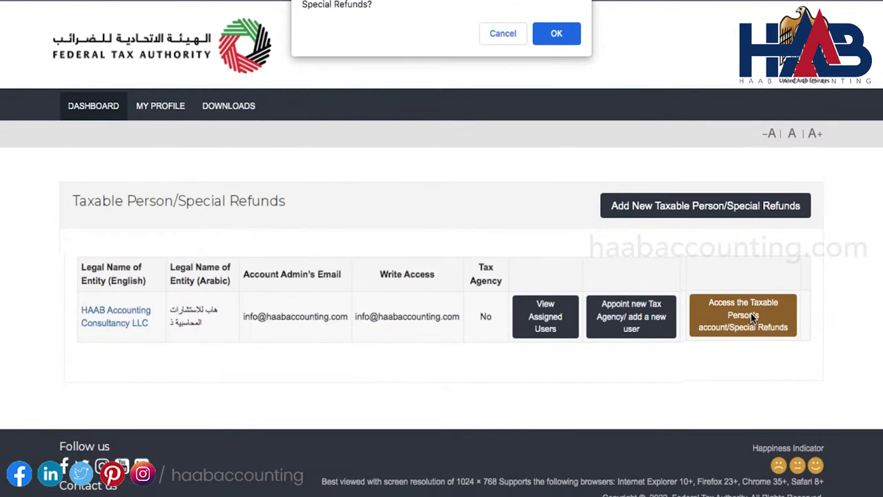
# Enter the taxable person account, start VAT101 registration, confirm the Getting Started Guide and proceed
pyautogui.click(555, 34)
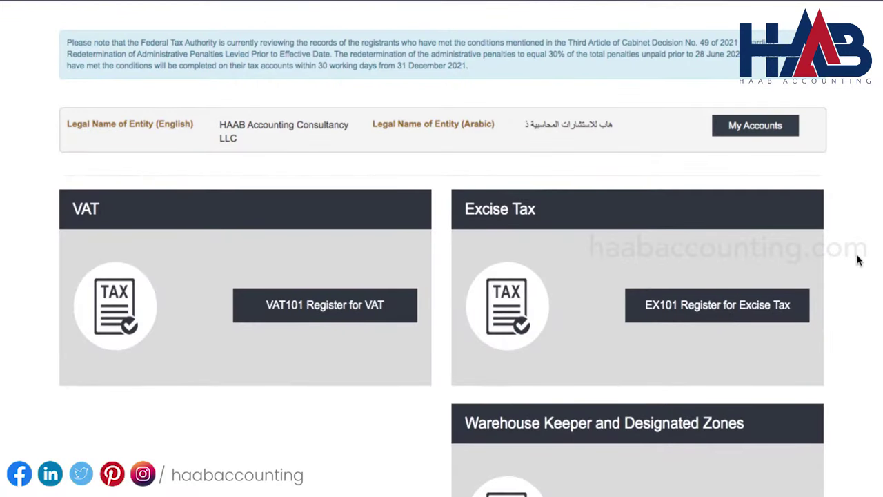
pyautogui.click(357, 313)
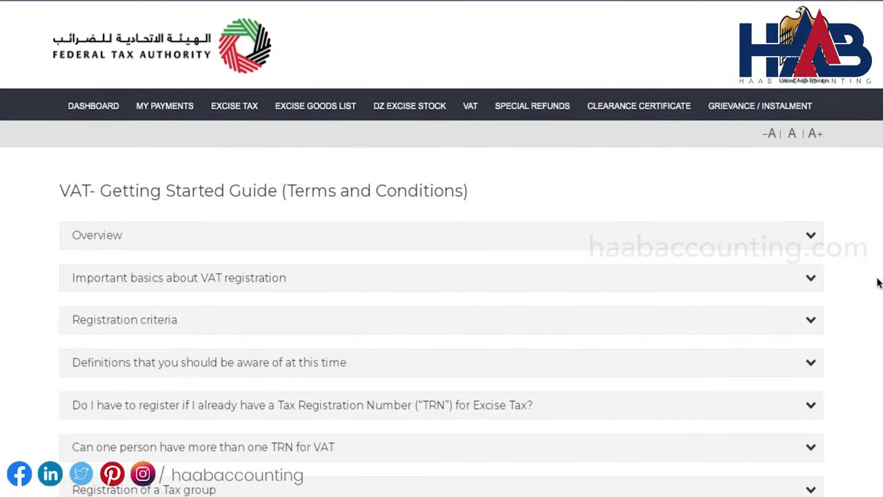
pyautogui.scroll(-2, 878, 283)
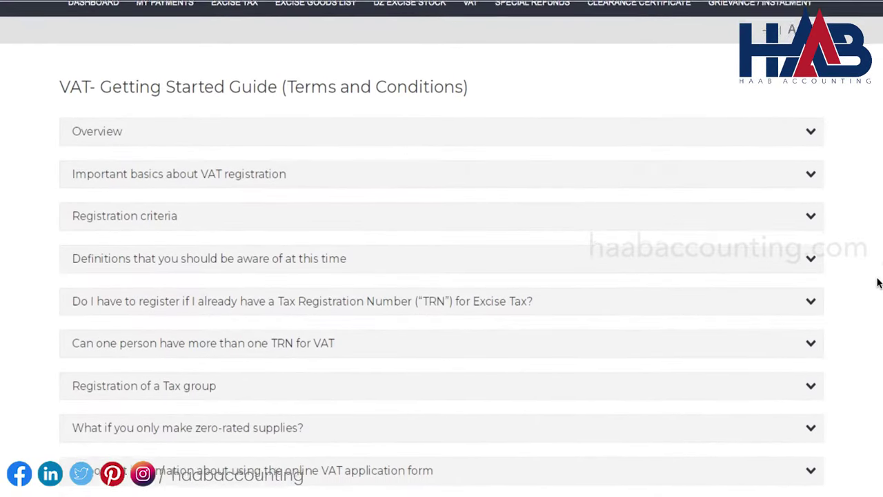
pyautogui.click(811, 179)
pyautogui.scroll(-1, 813, 227)
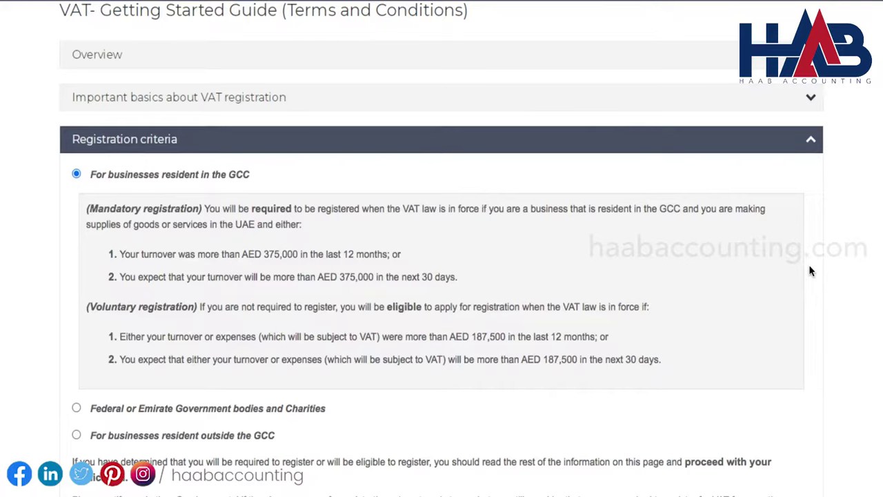
pyautogui.scroll(-6, 811, 271)
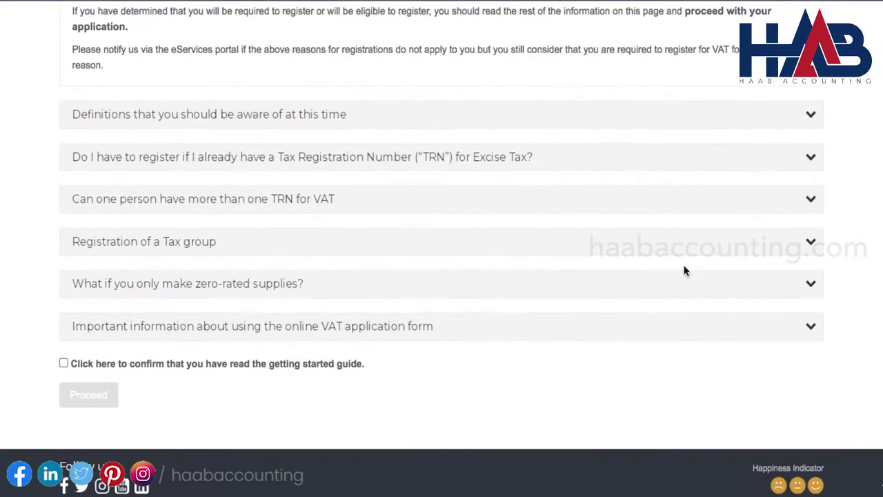
pyautogui.click(63, 363)
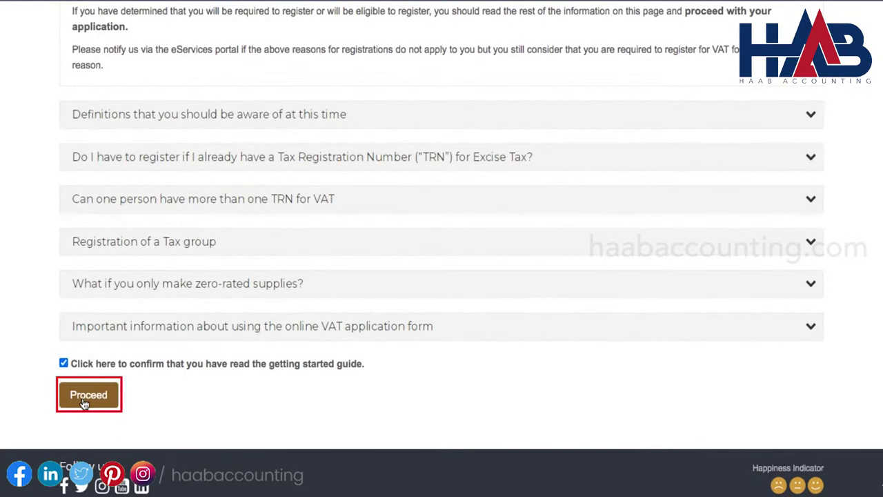
pyautogui.click(85, 401)
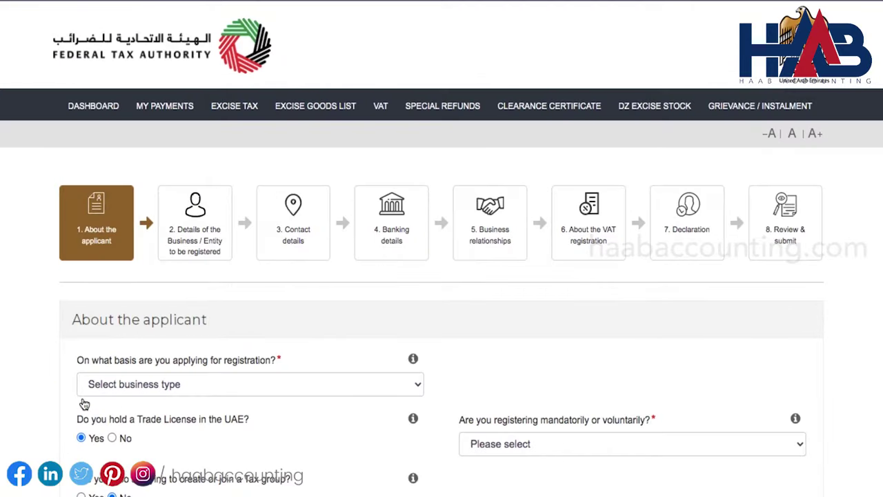
# Choose Legal person - Incorporated as the basis, registering Voluntarily, and save the applicant step
pyautogui.scroll(-1, 9, 391)
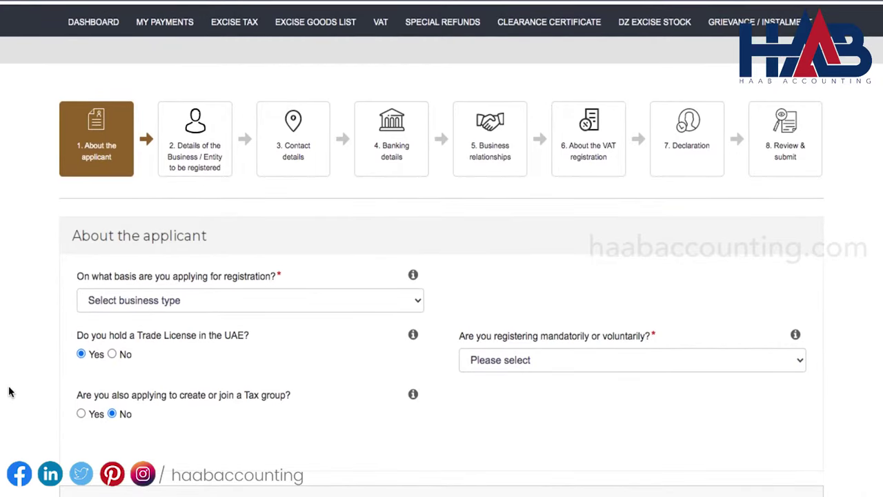
pyautogui.click(418, 301)
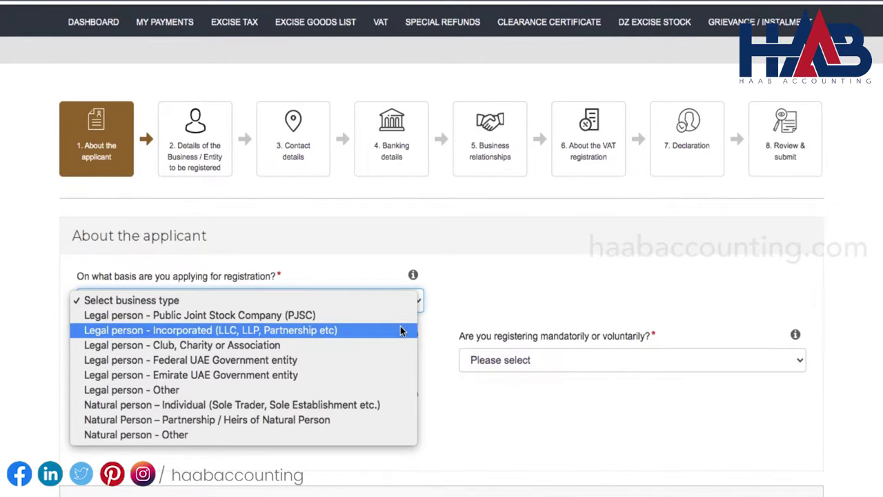
pyautogui.click(401, 330)
pyautogui.click(401, 330)
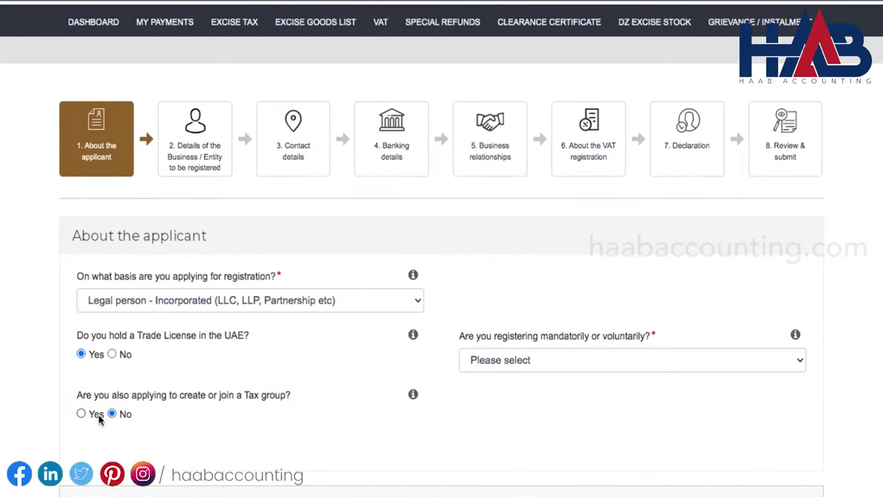
pyautogui.click(576, 369)
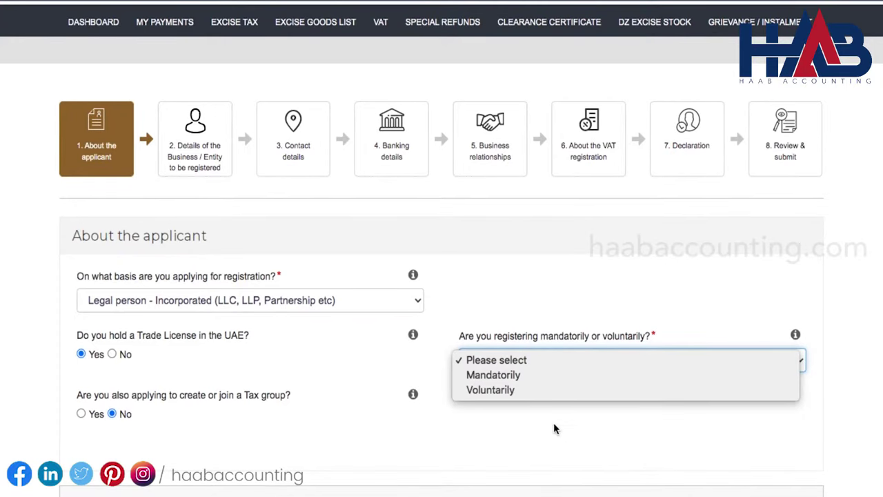
pyautogui.click(522, 393)
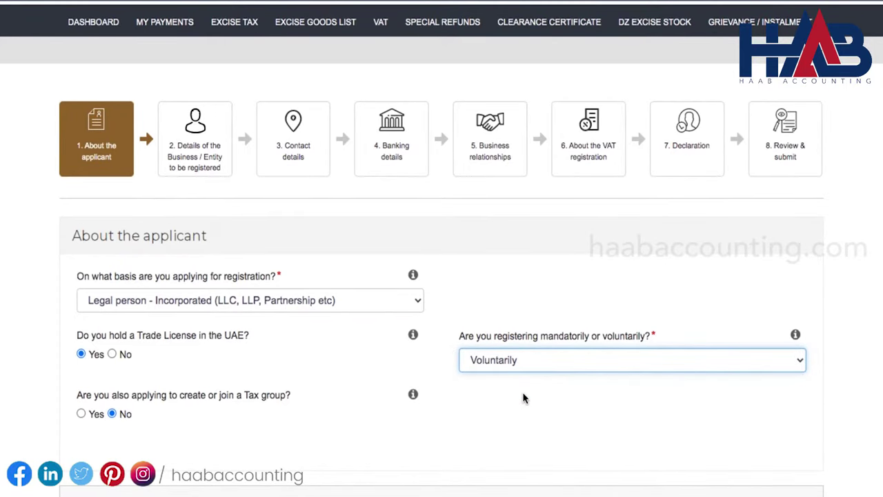
pyautogui.scroll(-1, 597, 422)
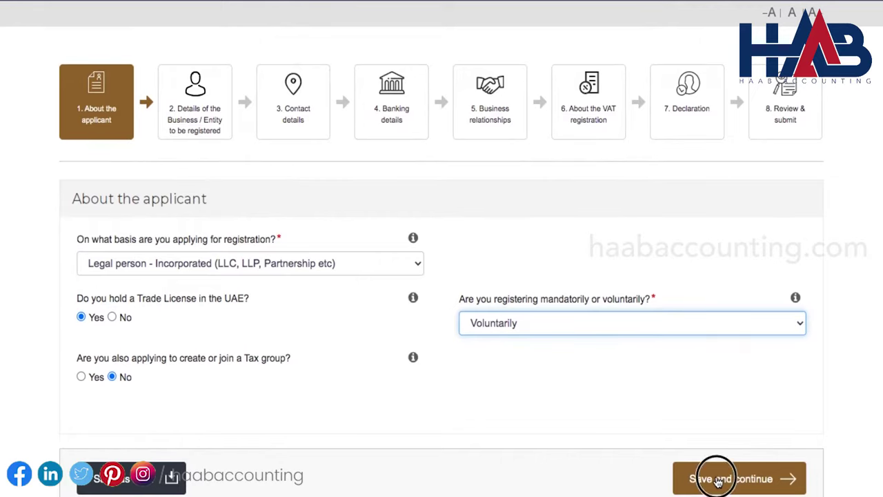
pyautogui.click(718, 478)
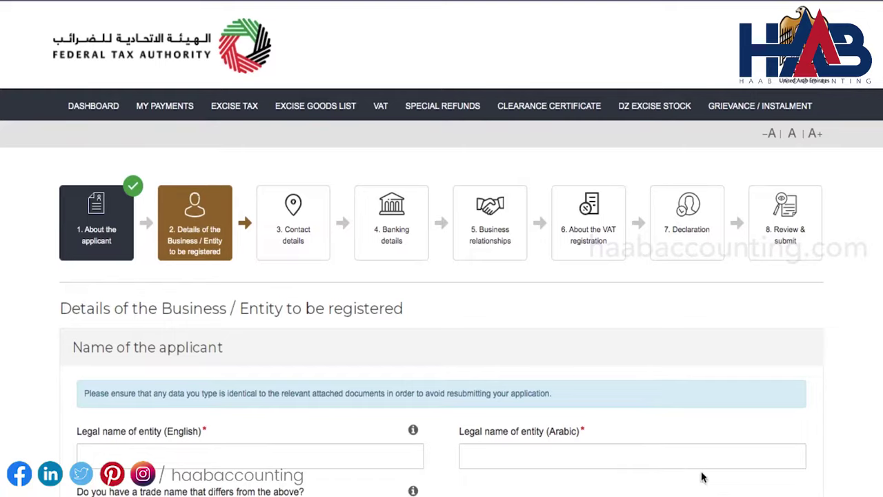
# Enter HAAB Accounting Consultancy LLC as English legal name and paste the Arabic name from Word
pyautogui.scroll(-5, 577, 372)
pyautogui.scroll(-1, 577, 372)
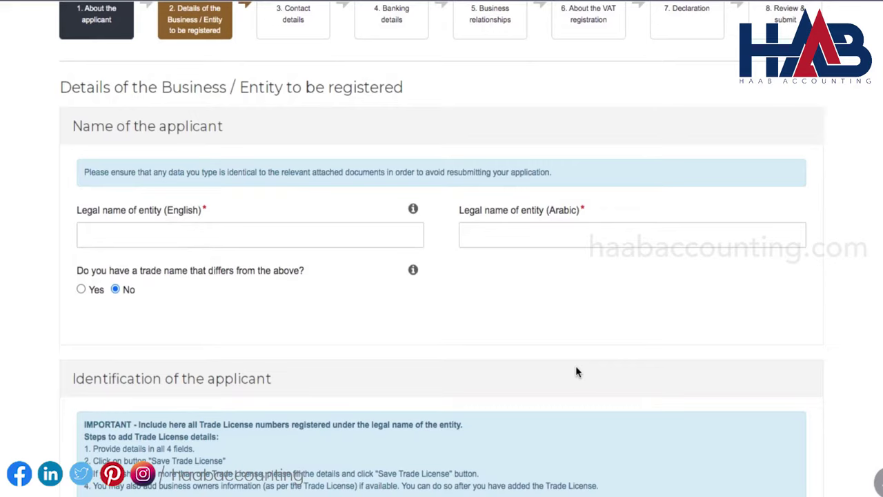
pyautogui.press('super+Tab')
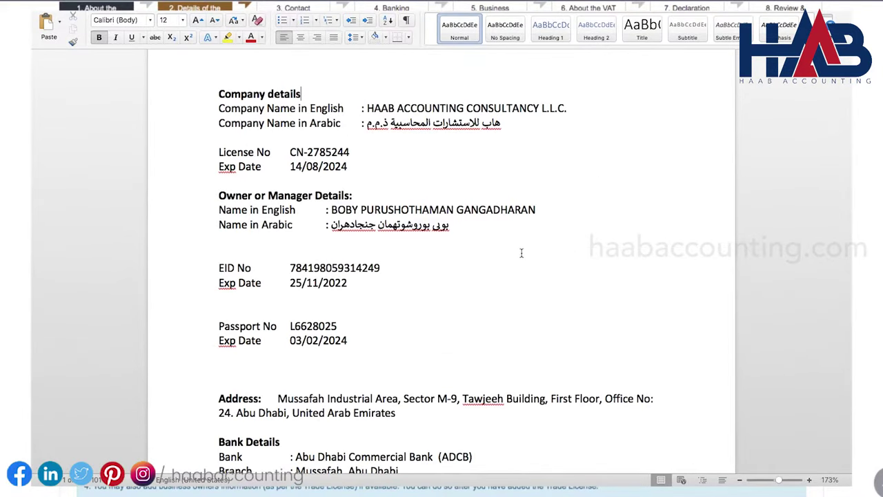
pyautogui.click(439, 108)
pyautogui.press('super+Tab')
pyautogui.click(392, 229)
pyautogui.write('HAAB Accountin')
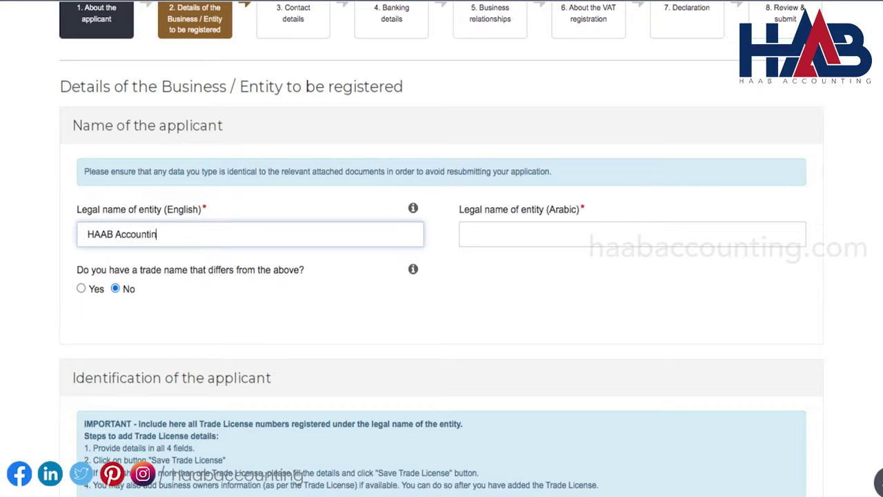
pyautogui.write('g Consultancy LLC')
pyautogui.click(793, 233)
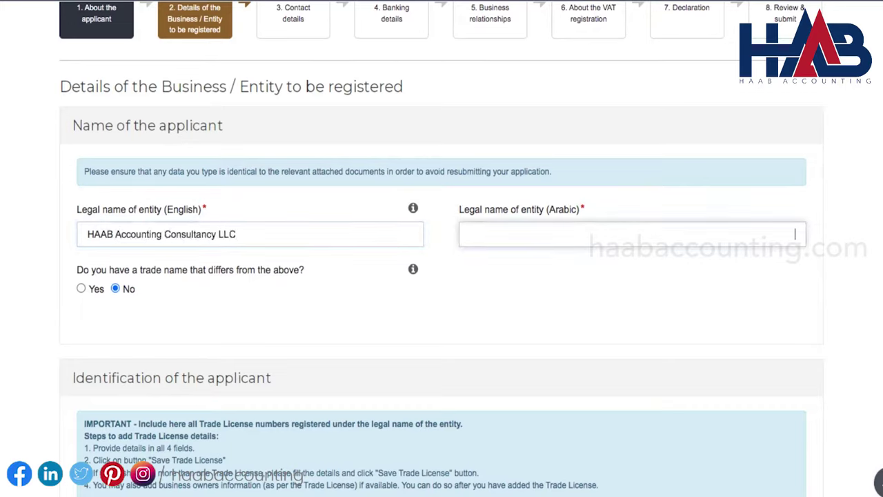
pyautogui.write('هاب للاستشارات المحاسبية ذ.م.م')
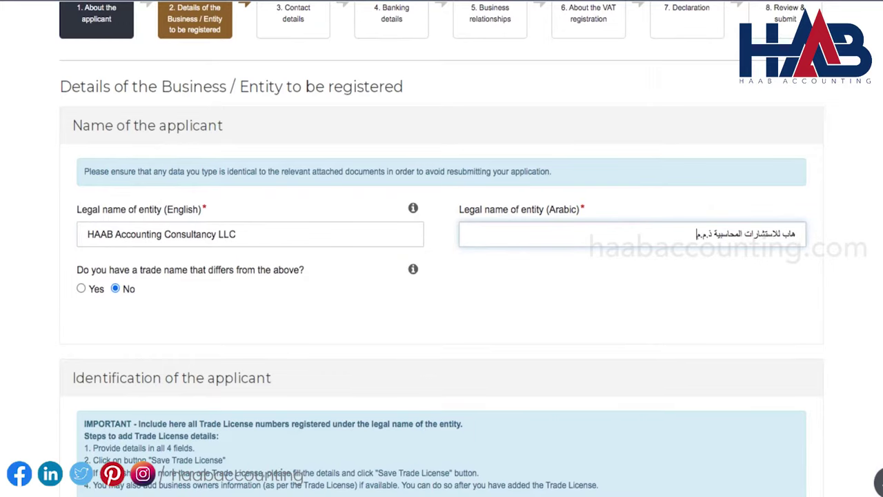
pyautogui.press('Tab')
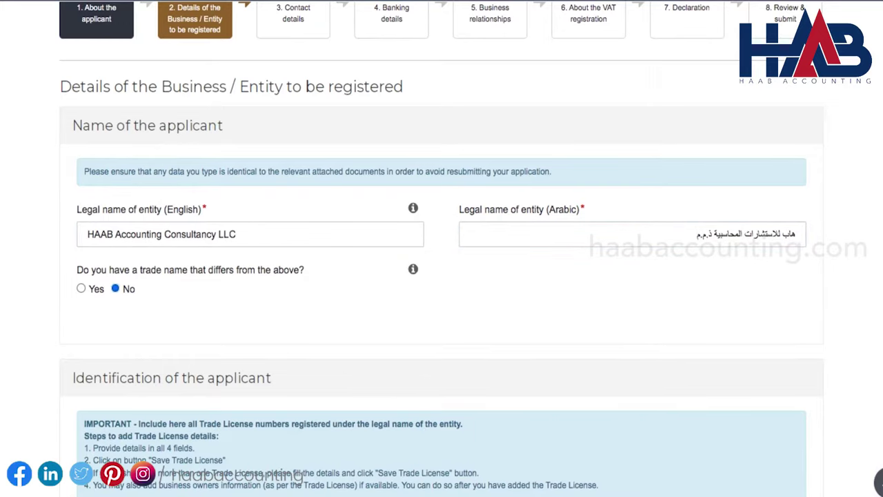
pyautogui.scroll(-3, 442, 276)
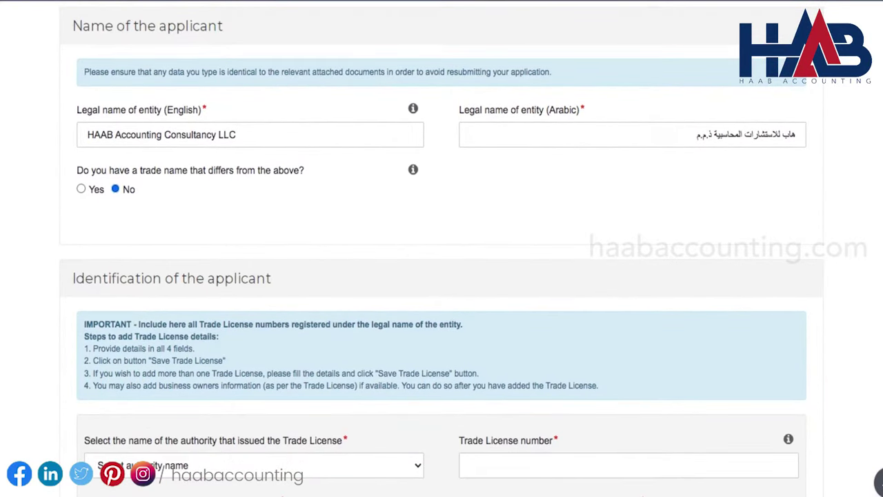
# Set issuer Abu Dhabi Department of Economic Development, the licence number and expiry 14/08/2024
pyautogui.scroll(-1, 441, 276)
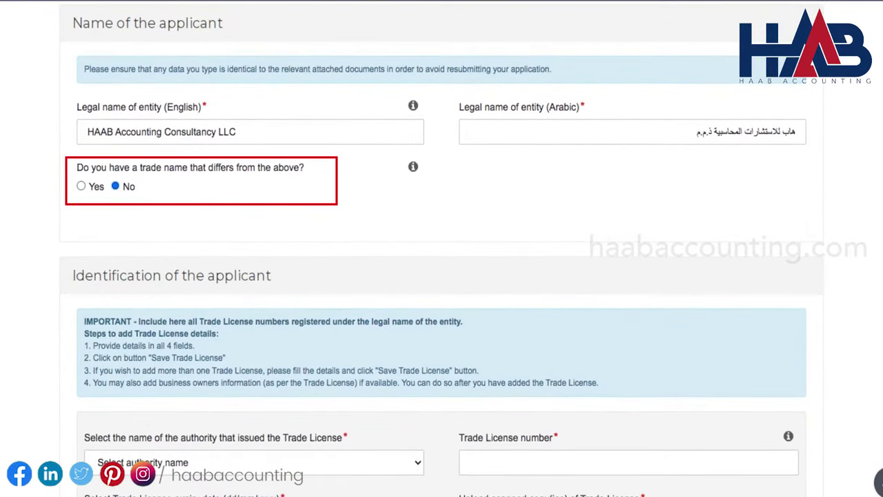
pyautogui.scroll(-5, 52, 204)
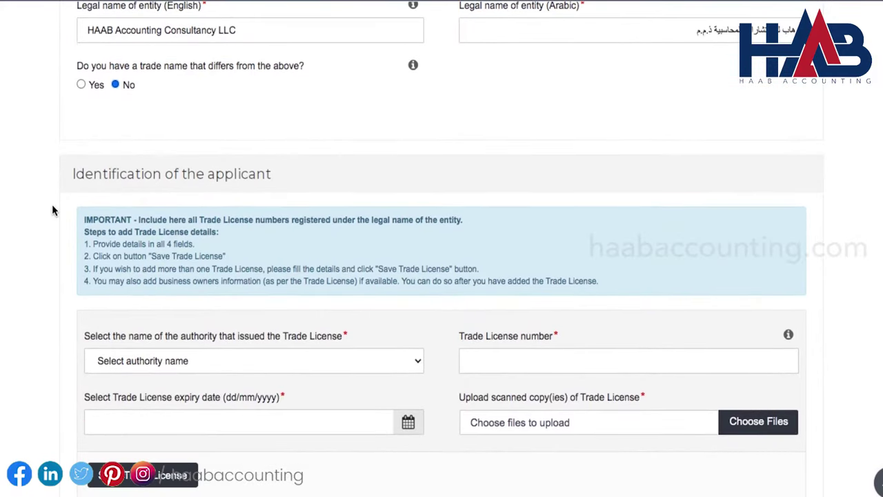
pyautogui.scroll(-1, 51, 205)
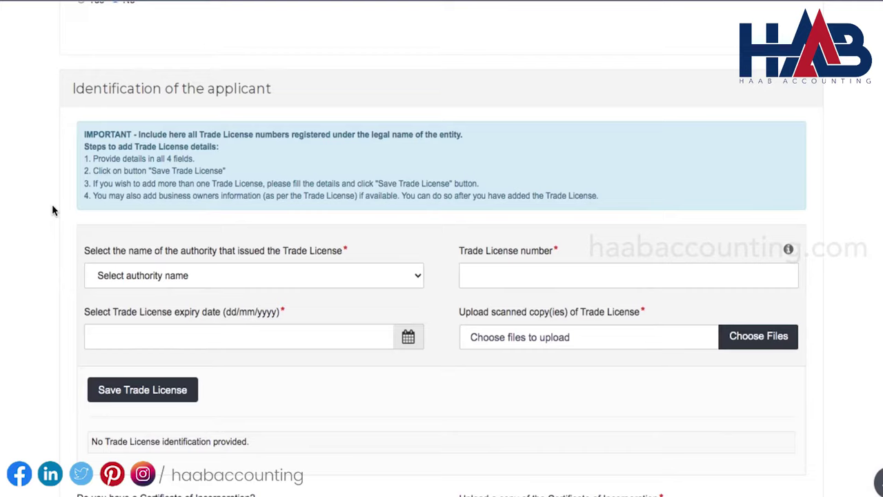
pyautogui.click(416, 277)
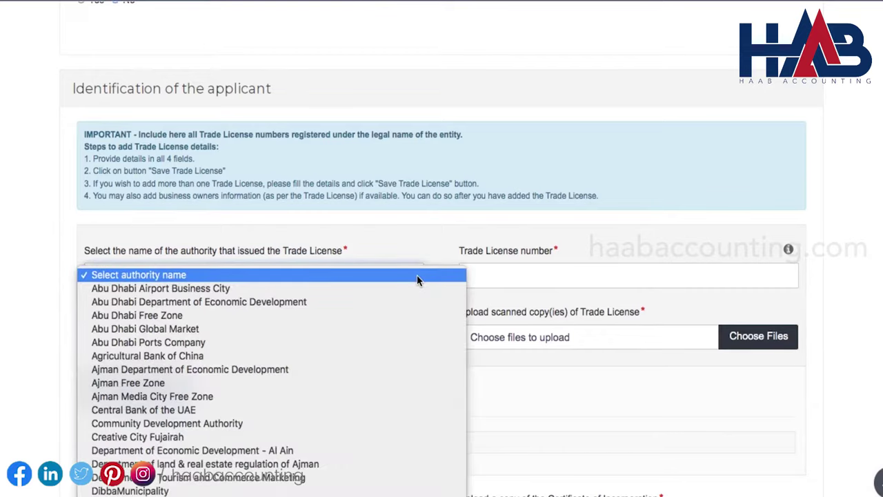
pyautogui.click(364, 305)
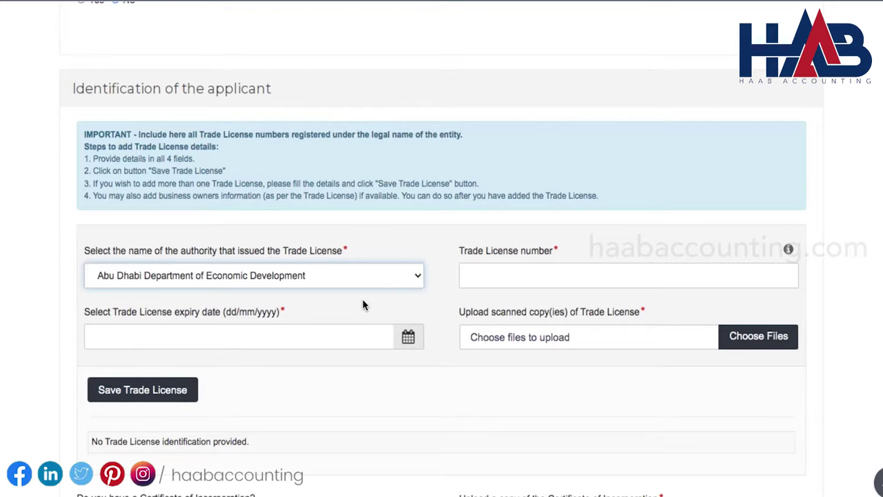
pyautogui.click(512, 275)
pyautogui.click(407, 336)
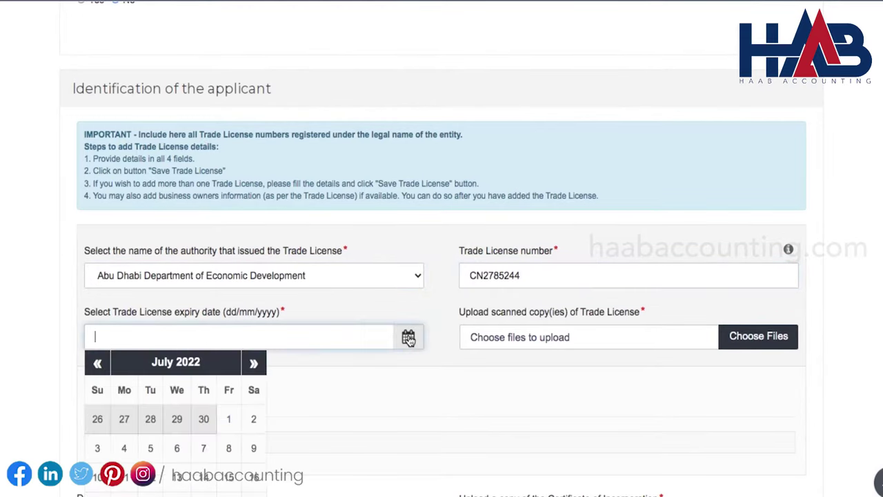
pyautogui.scroll(-2, 270, 349)
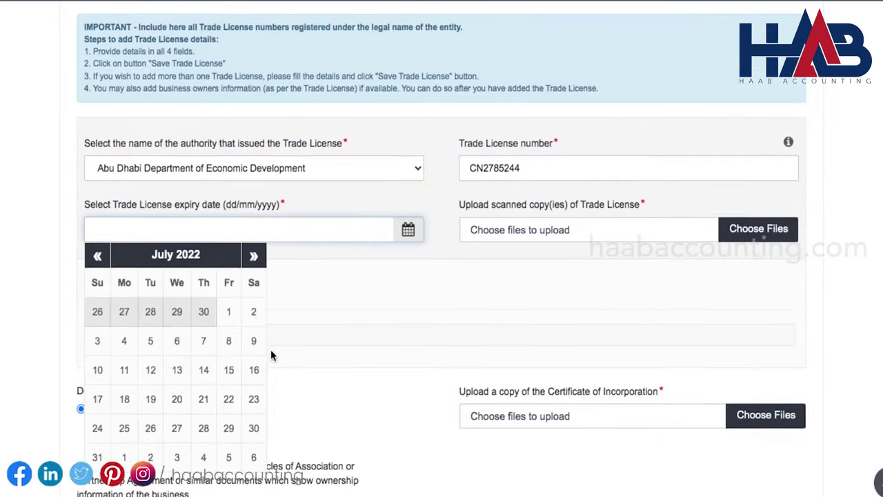
pyautogui.click(221, 255)
pyautogui.click(257, 256)
pyautogui.click(257, 257)
pyautogui.click(253, 310)
pyautogui.click(181, 370)
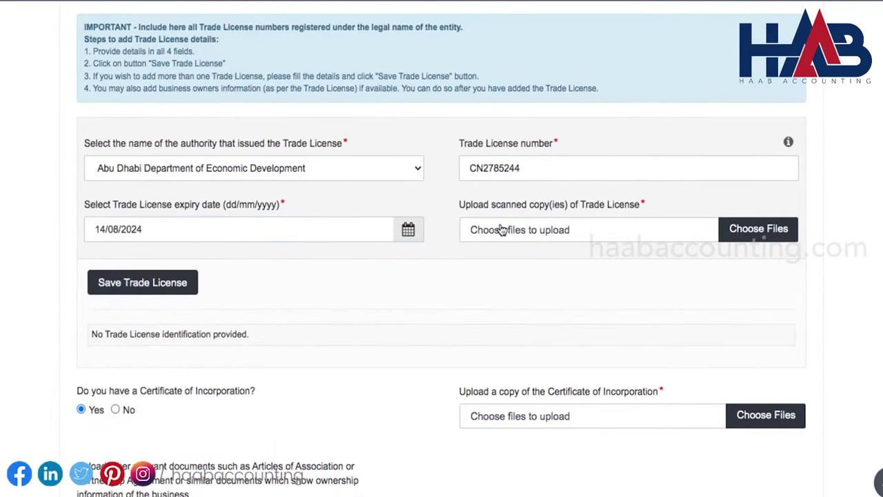
# Attach Trade License HAAB 2021.pdf and save the trade licence
pyautogui.click(741, 229)
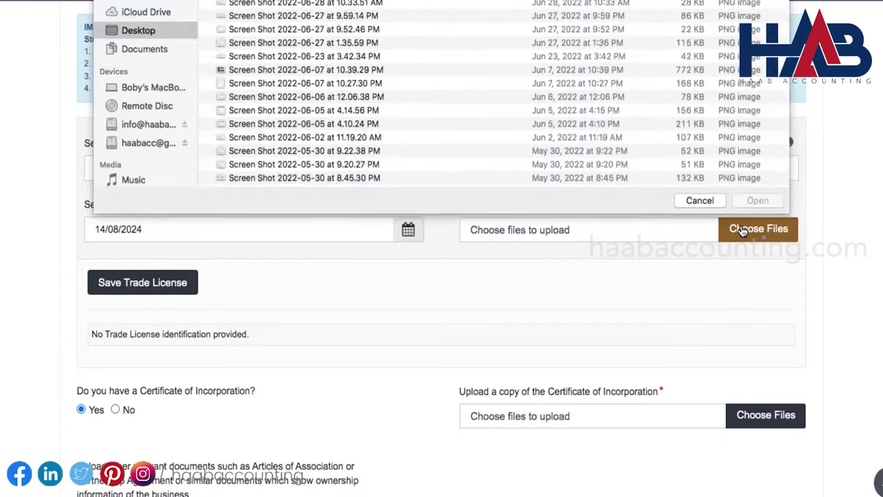
pyautogui.click(310, 30)
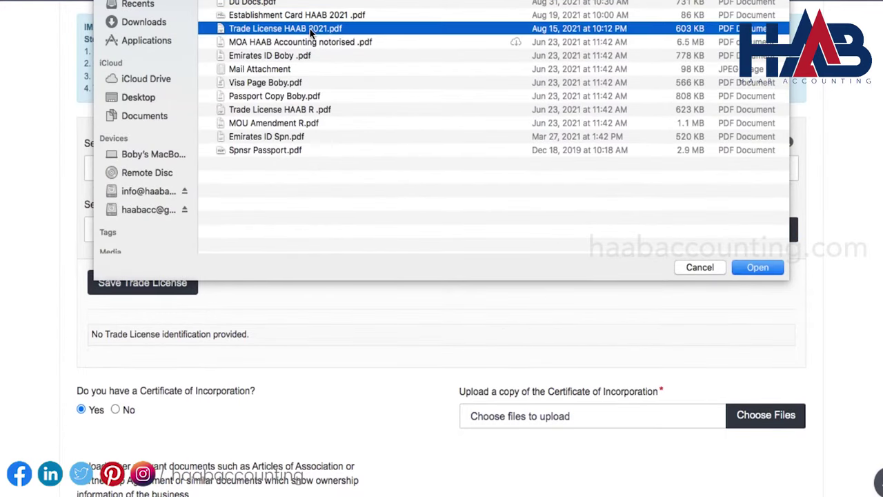
pyautogui.click(746, 264)
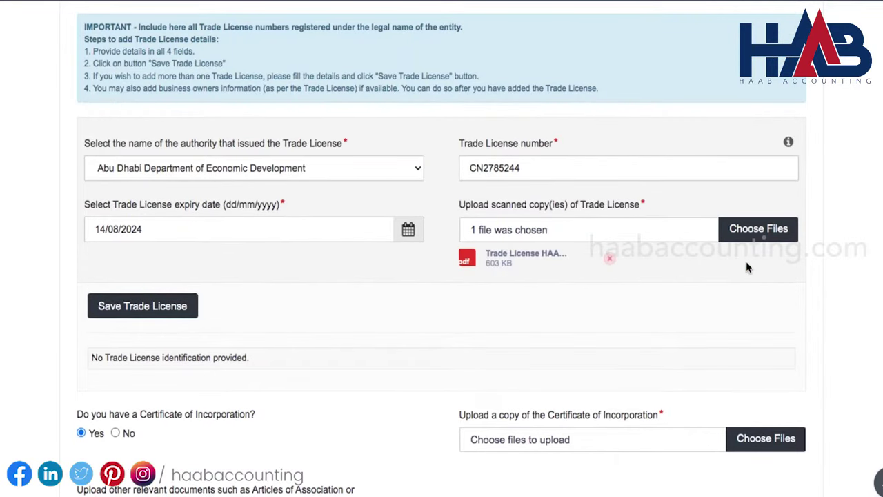
pyautogui.click(140, 310)
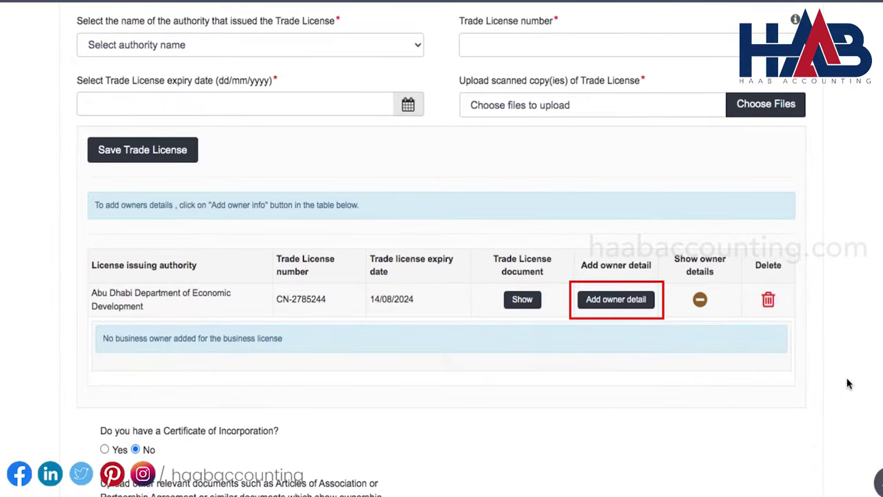
# Add a natural-person owner with English and Arabic names and the Emirates ID number
pyautogui.click(621, 306)
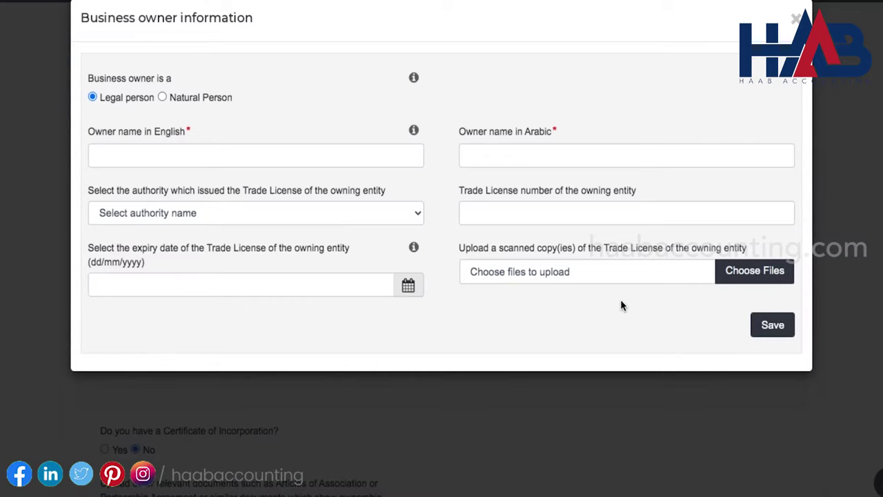
pyautogui.click(163, 98)
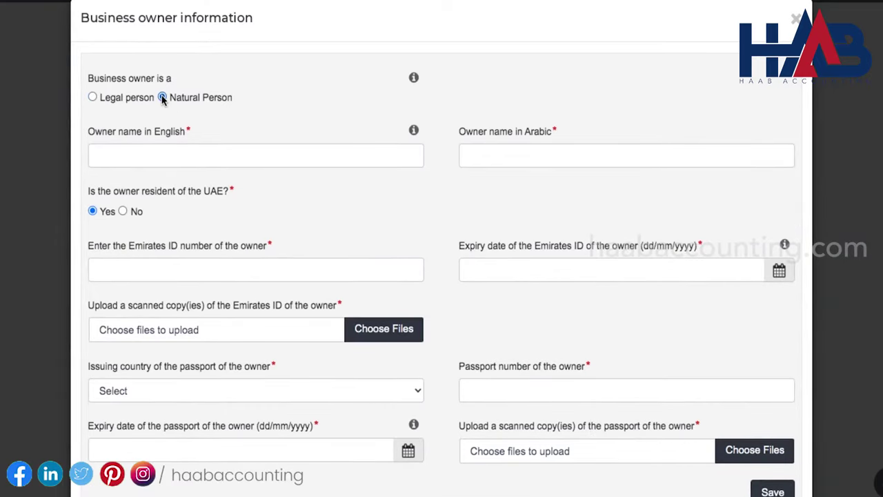
pyautogui.click(163, 157)
pyautogui.press('Tab')
pyautogui.press('Tab')
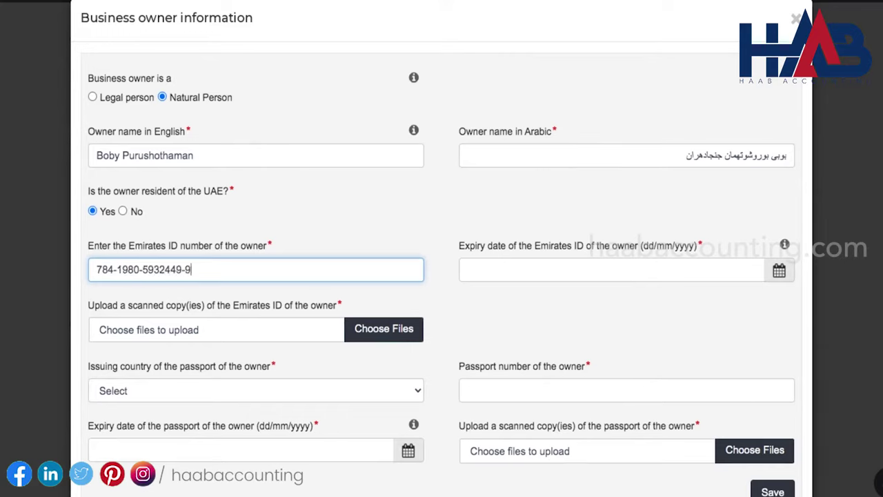
# Set the Emirates ID expiry to 25/11/2022 and attach the Emirates ID scan
pyautogui.click(780, 270)
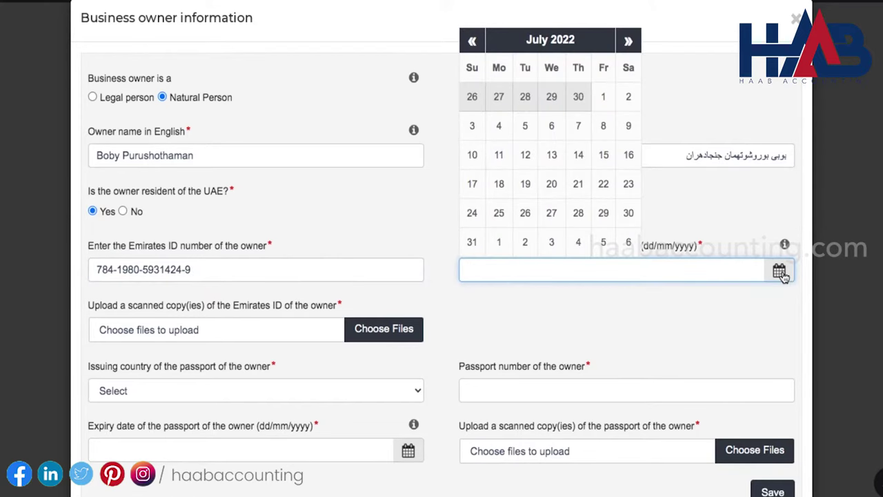
pyautogui.click(627, 295)
pyautogui.click(627, 295)
pyautogui.click(627, 295)
pyautogui.click(627, 295)
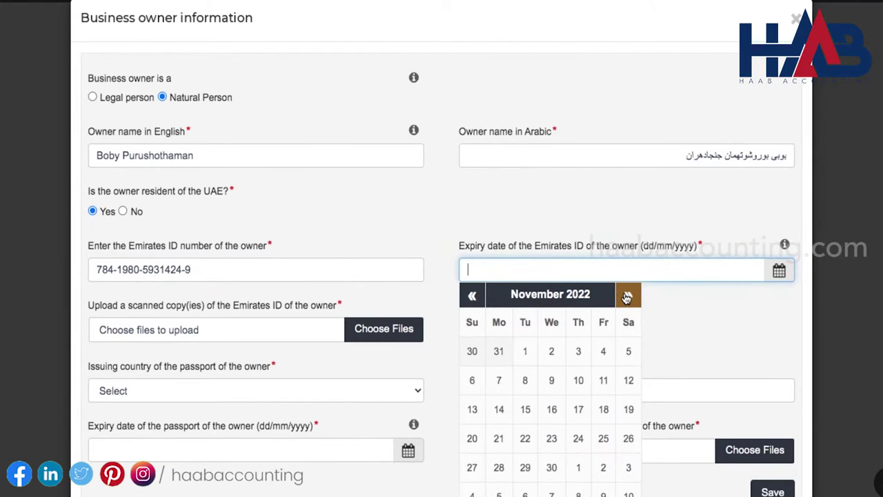
pyautogui.click(578, 438)
pyautogui.click(386, 329)
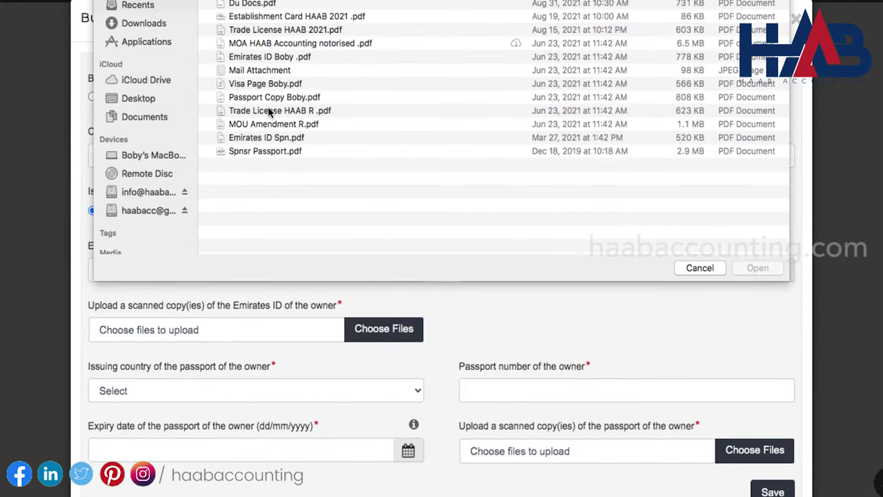
pyautogui.click(279, 59)
pyautogui.click(767, 272)
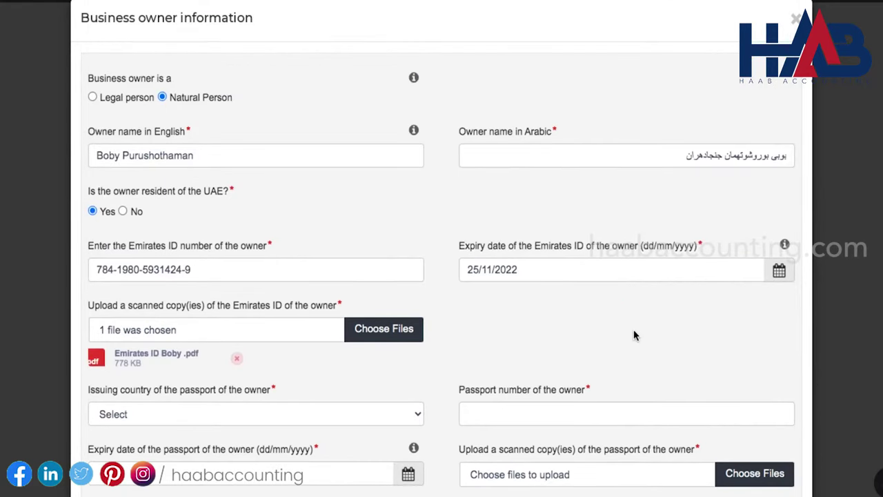
# Set India as the passport issuing country and enter the passport number
pyautogui.scroll(-2, 632, 335)
pyautogui.click(417, 352)
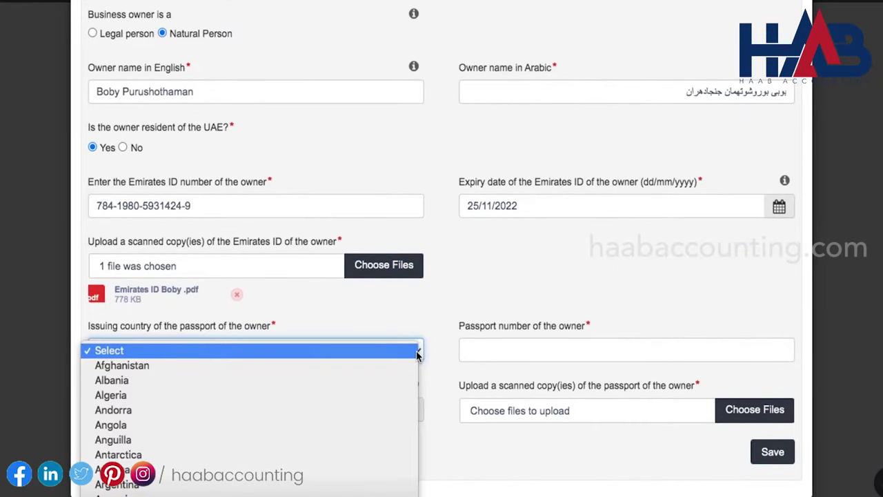
pyautogui.write('india')
pyautogui.click(246, 483)
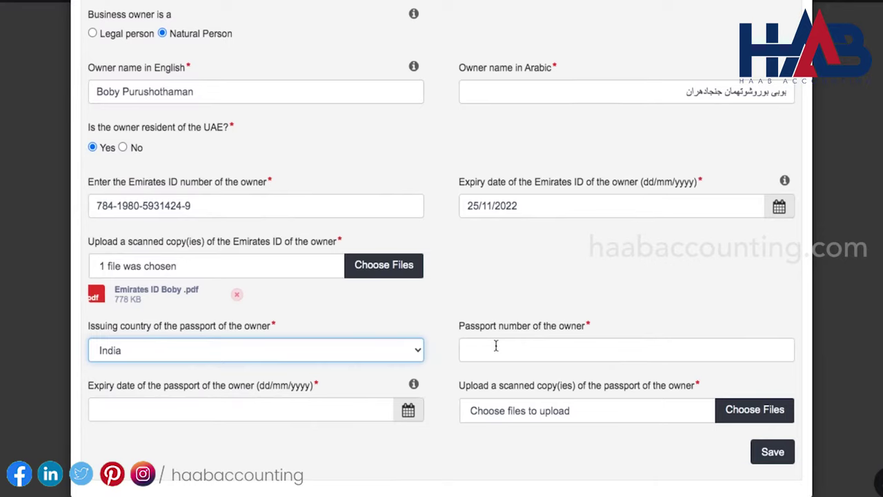
pyautogui.click(495, 345)
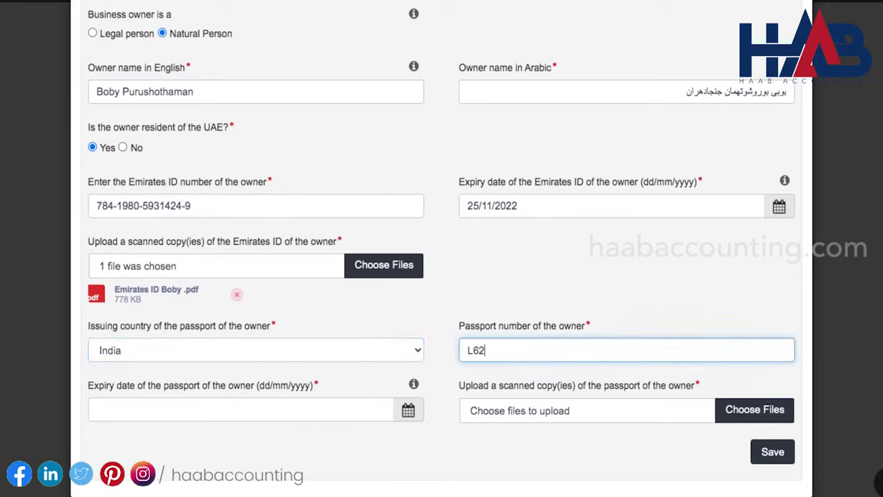
# Set passport expiry to 03/02/2024, attach the passport copy and save the owner
pyautogui.click(242, 410)
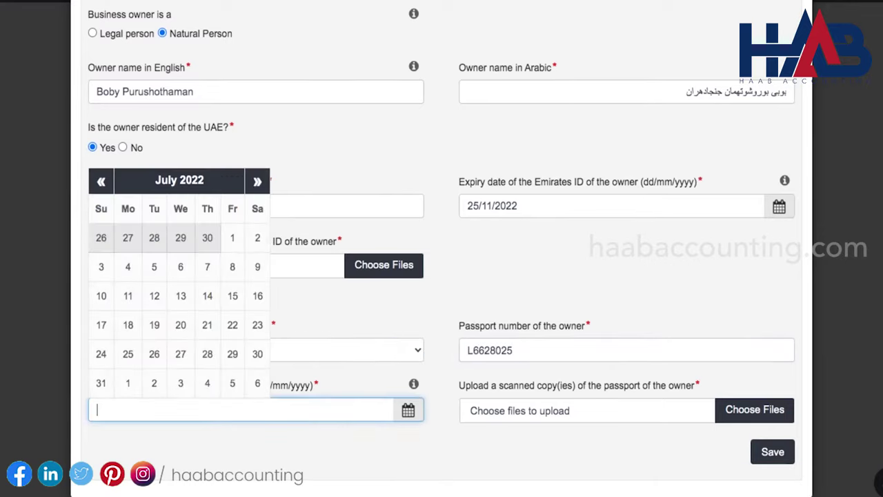
pyautogui.click(221, 183)
pyautogui.click(250, 295)
pyautogui.click(250, 295)
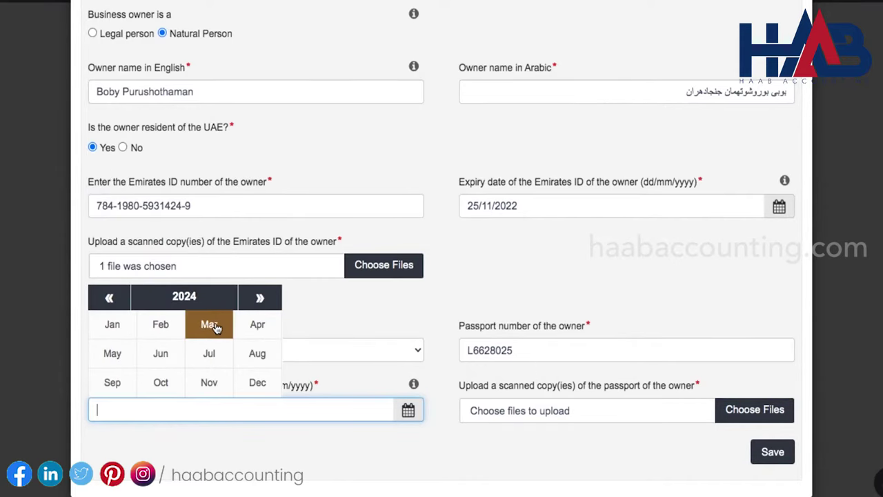
pyautogui.click(211, 327)
pyautogui.click(254, 238)
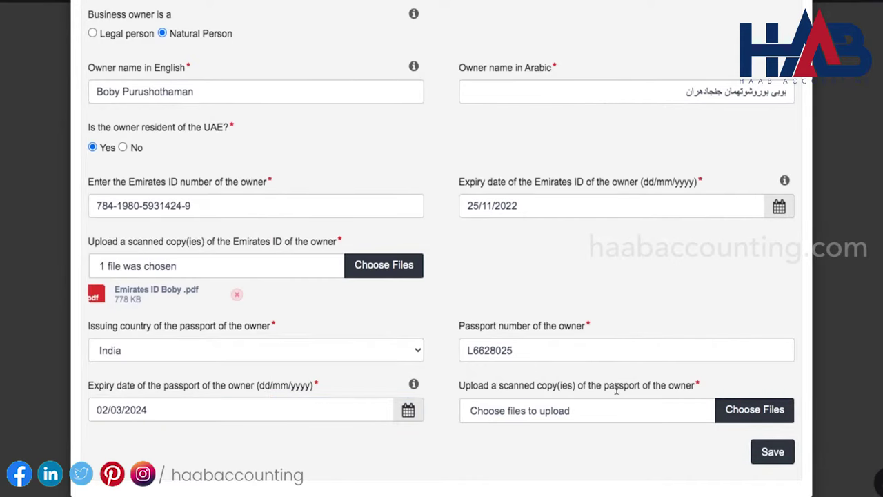
pyautogui.click(745, 417)
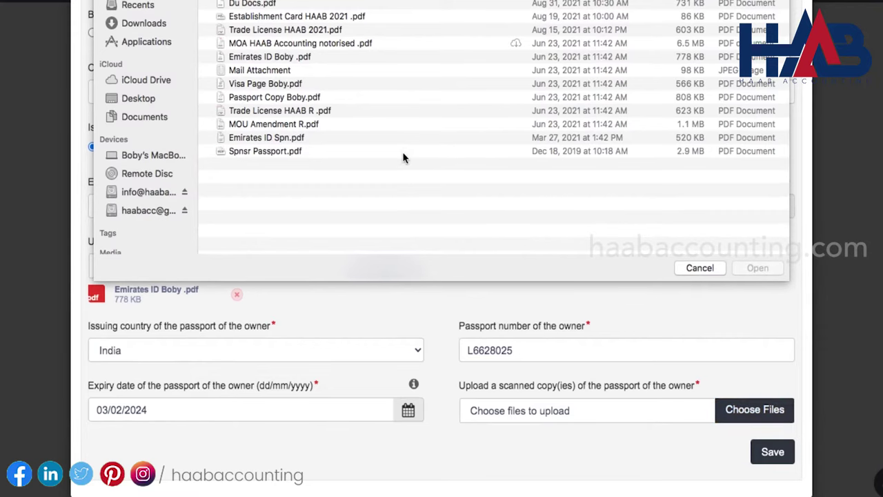
pyautogui.click(299, 97)
pyautogui.click(758, 268)
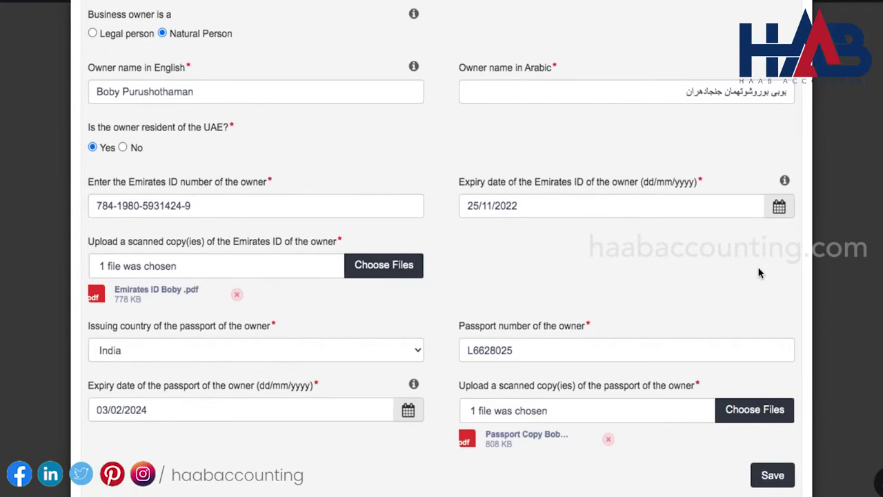
pyautogui.scroll(-1, 759, 272)
pyautogui.click(771, 455)
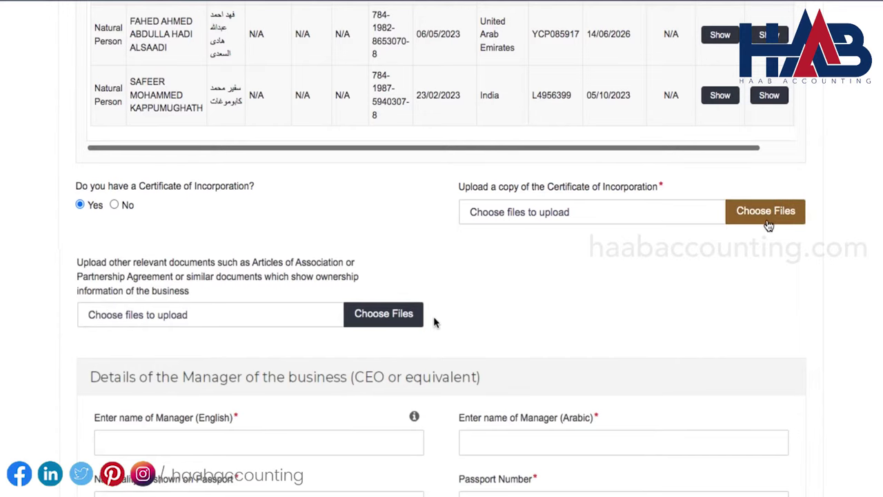
# Answer No to Certificate of Incorporation and attach Memorandum for Association_compressed.pdf as another document
pyautogui.click(114, 204)
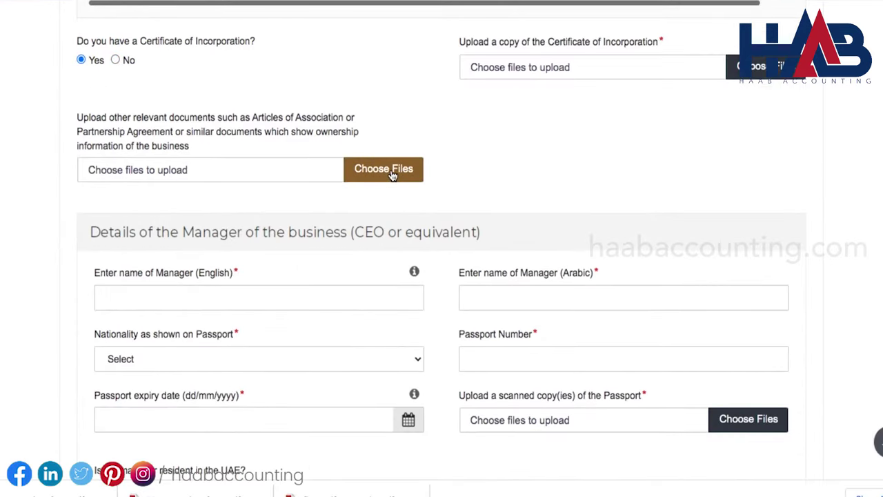
pyautogui.click(385, 170)
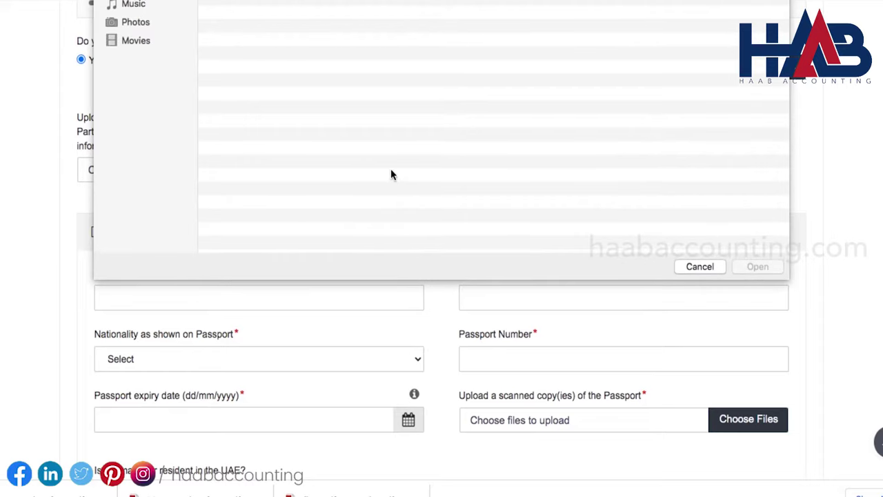
pyautogui.click(350, 16)
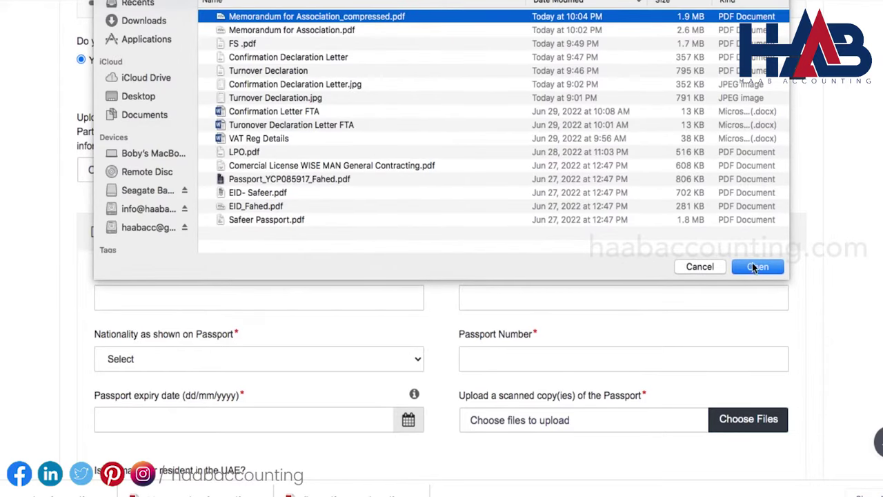
pyautogui.click(757, 266)
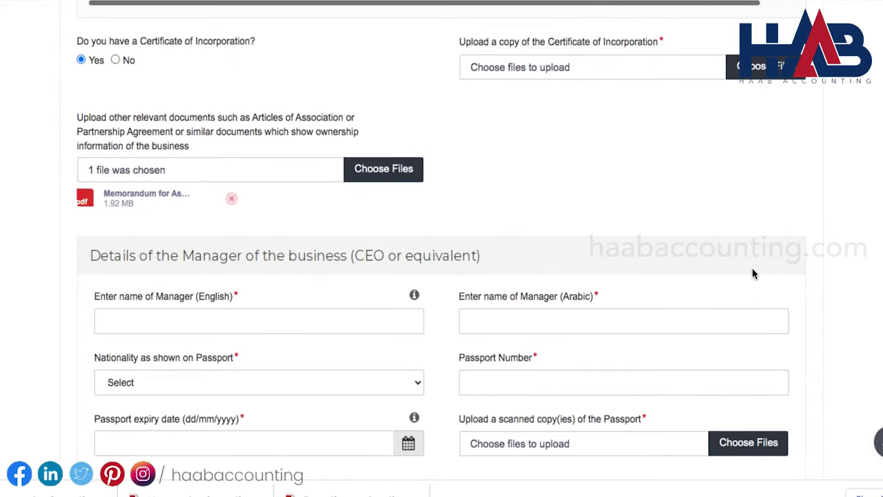
# Fill the manager's English name by copying it from the Word document
pyautogui.scroll(-2, 592, 247)
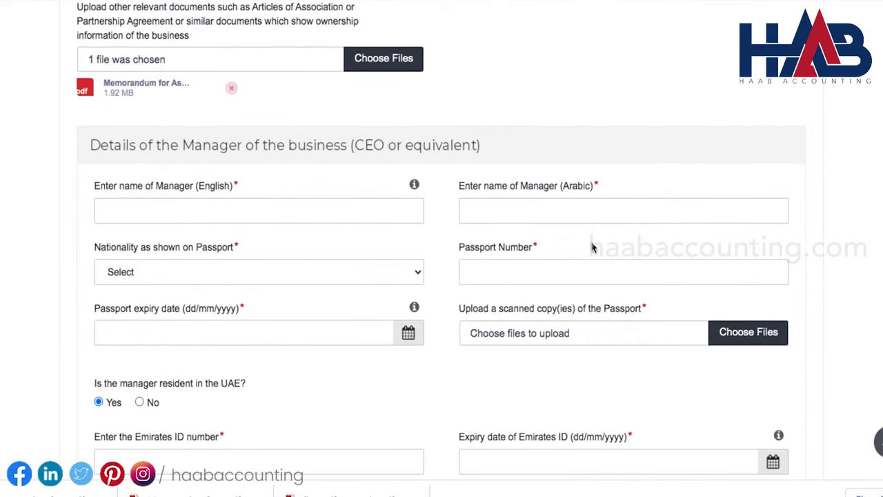
pyautogui.click(337, 207)
pyautogui.scroll(-3, 674, 260)
pyautogui.hotkey('alt', 'Tab')
pyautogui.click(203, 189)
pyautogui.moveTo(202, 188); pyautogui.dragTo(414, 193)
pyautogui.hotkey('ctrl', 'c')
pyautogui.hotkey('alt', 'Tab')
pyautogui.hotkey('ctrl', 'v')
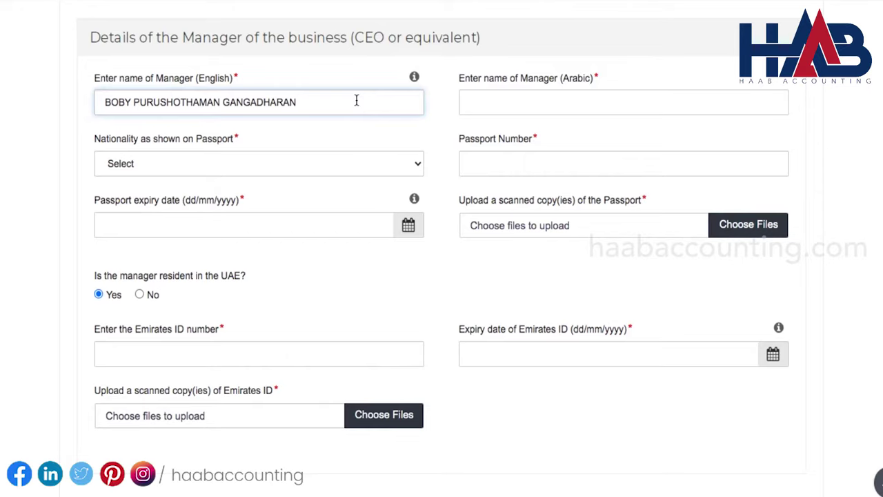
pyautogui.hotkey('alt', 'Tab')
# Fill the manager's Arabic name by copying it from the Word document
pyautogui.tripleClick(340, 216)
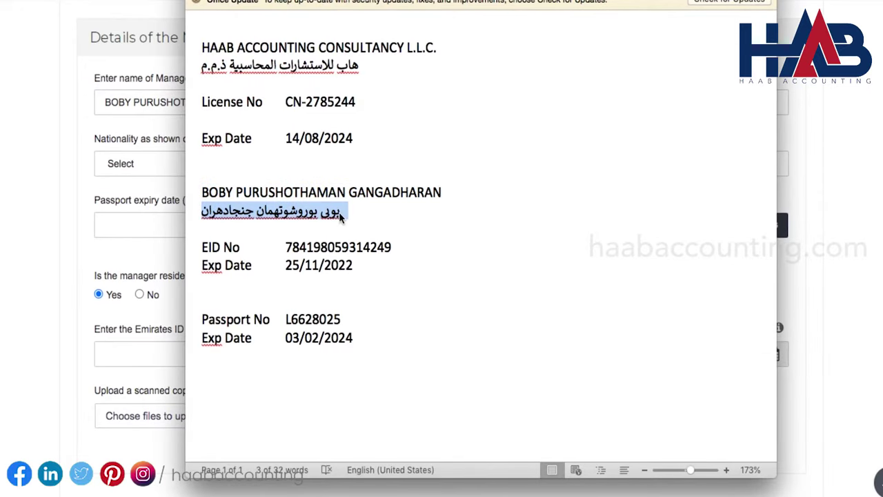
pyautogui.hotkey('ctrl', 'c')
pyautogui.hotkey('alt', 'Tab')
pyautogui.press('Tab')
pyautogui.hotkey('ctrl', 'v')
# Set the manager's nationality to India
pyautogui.press('Tab')
pyautogui.click(412, 170)
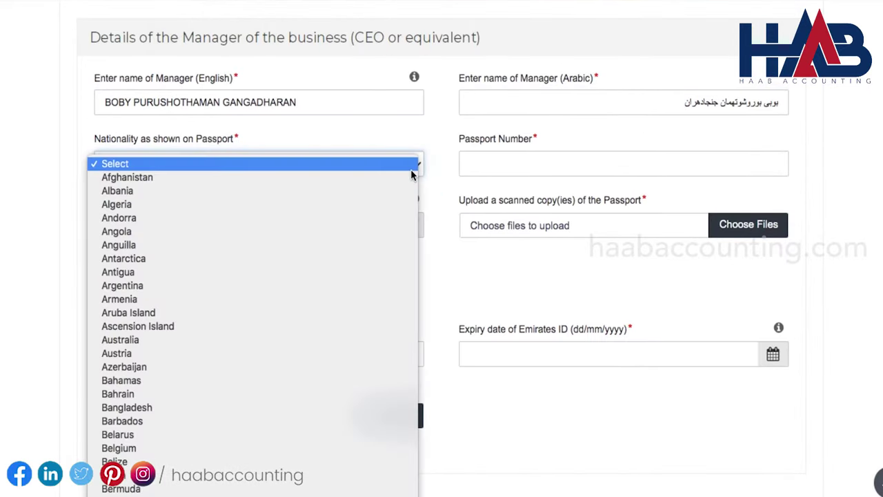
pyautogui.scroll(-15, 298, 296)
pyautogui.scroll(20, 263, 180)
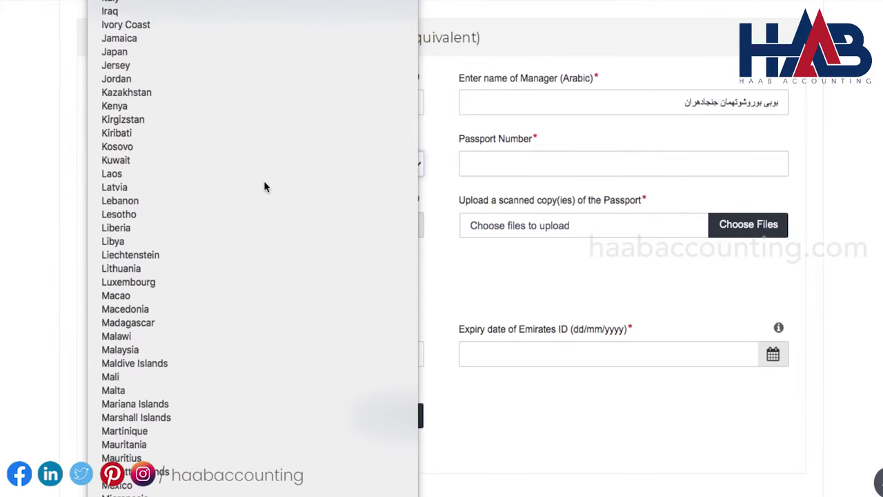
pyautogui.click(223, 186)
# Paste the manager's passport number copied from the Word document
pyautogui.click(467, 165)
pyautogui.hotkey('alt', 'Tab')
pyautogui.moveTo(285, 318); pyautogui.dragTo(341, 319)
pyautogui.hotkey('ctrl', 'c')
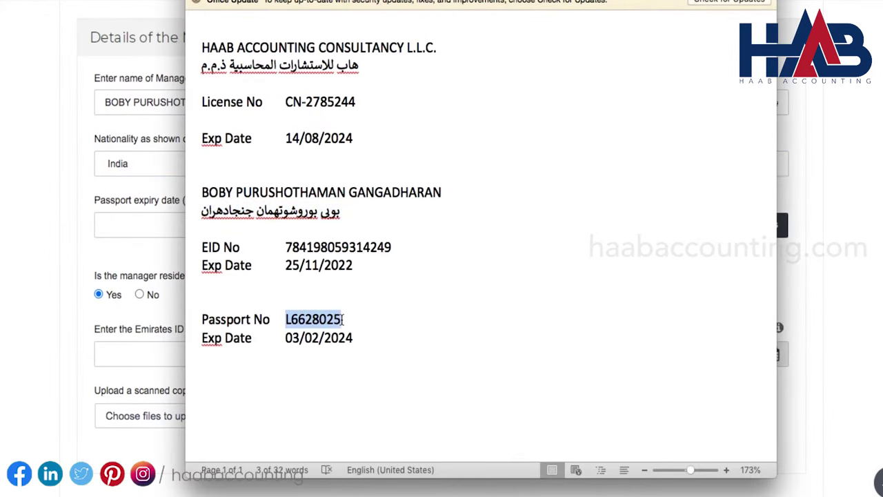
pyautogui.hotkey('alt', 'Tab')
pyautogui.hotkey('ctrl', 'v')
# Set the passport expiry date to 03/02/2024
pyautogui.press('Tab')
pyautogui.hotkey('alt', 'Tab')
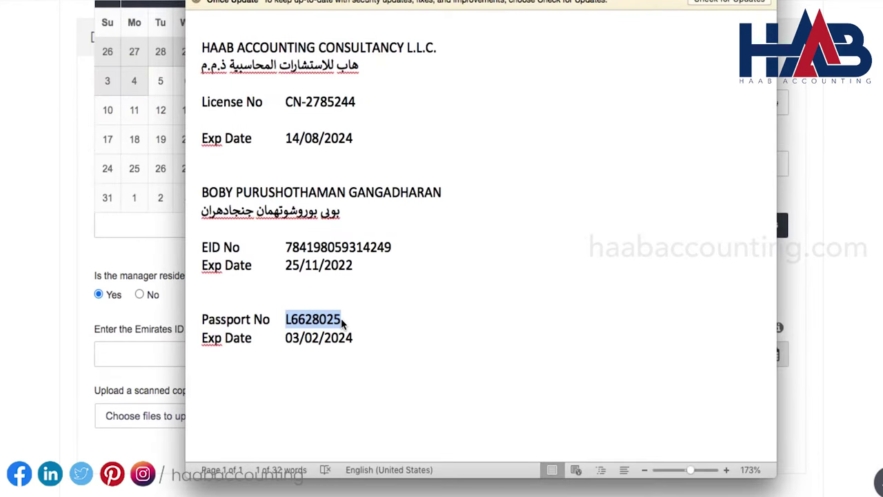
pyautogui.hotkey('alt', 'Tab')
pyautogui.scroll(2, 293, 72)
pyautogui.click(186, 105)
pyautogui.click(172, 251)
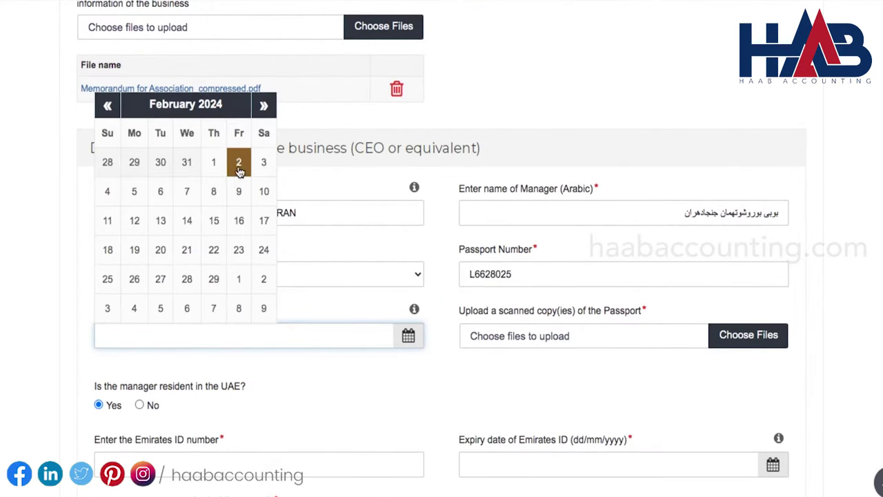
pyautogui.click(262, 164)
# Attach the passport copy PDF
pyautogui.click(736, 341)
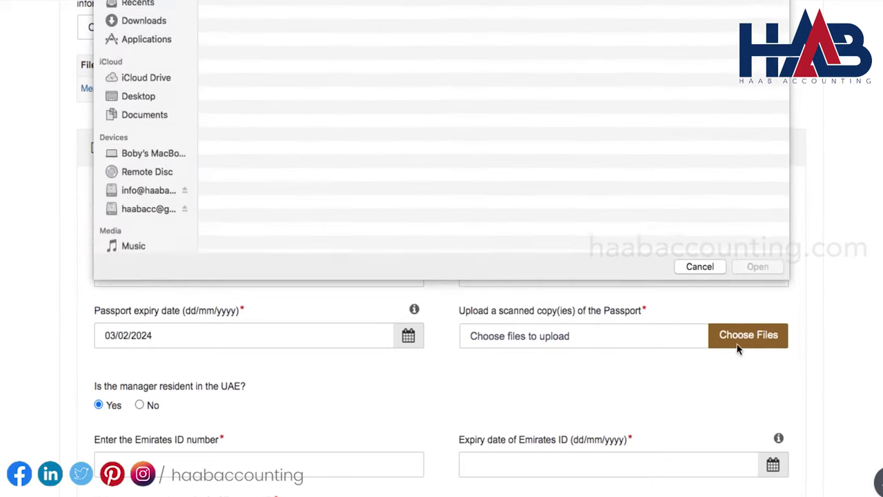
pyautogui.click(262, 42)
pyautogui.click(752, 268)
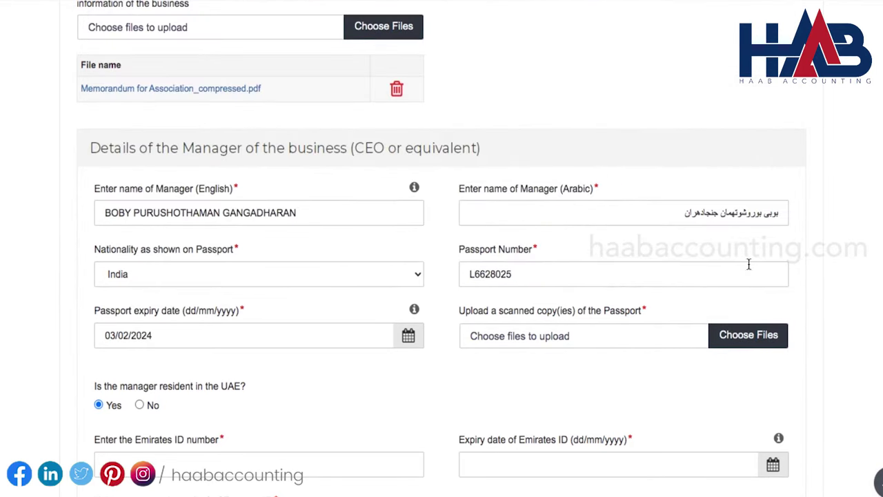
pyautogui.scroll(-3, 598, 378)
# Paste the Emirates ID number copied from the Word document
pyautogui.hotkey('alt', 'Tab')
pyautogui.moveTo(284, 246); pyautogui.dragTo(409, 246)
pyautogui.hotkey('alt', 'Tab')
pyautogui.click(298, 312)
pyautogui.hotkey('ctrl', 'v')
pyautogui.click(607, 317)
# Set the Emirates ID expiry date to 25/11/2022
pyautogui.hotkey('alt', 'Tab')
pyautogui.hotkey('alt', 'Tab')
pyautogui.click(628, 87)
pyautogui.click(627, 87)
pyautogui.click(628, 87)
pyautogui.click(628, 86)
pyautogui.click(602, 231)
# Attach the Emirates ID PDF and save the applicant details
pyautogui.click(397, 390)
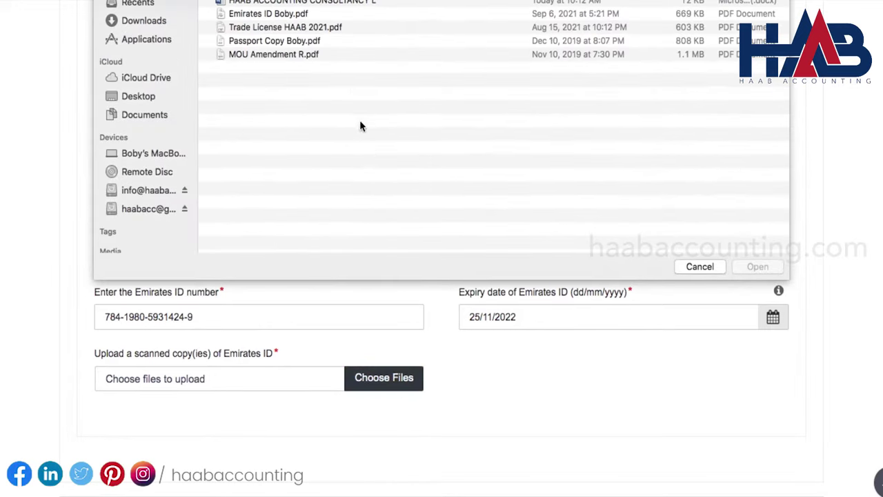
pyautogui.click(284, 15)
pyautogui.click(756, 266)
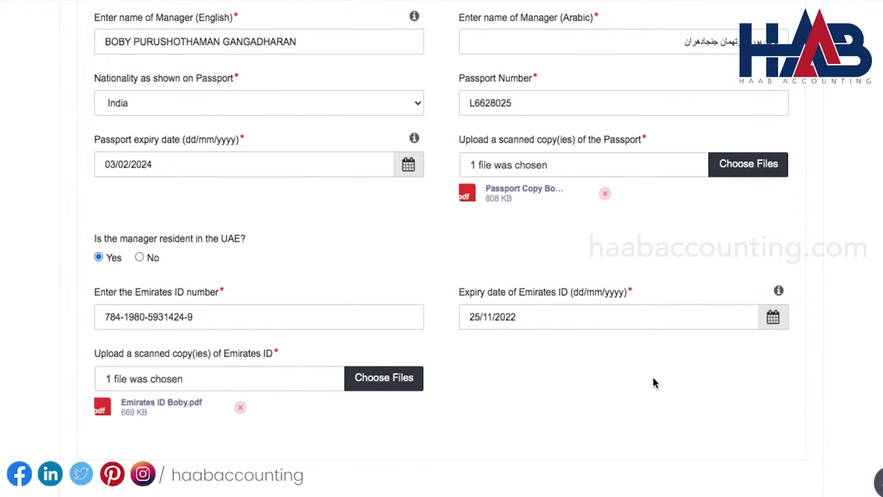
pyautogui.scroll(-3, 652, 377)
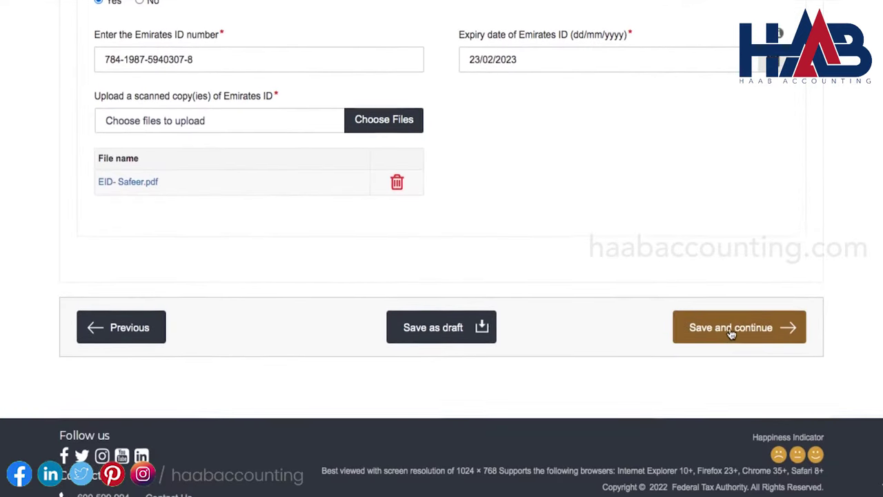
pyautogui.click(745, 329)
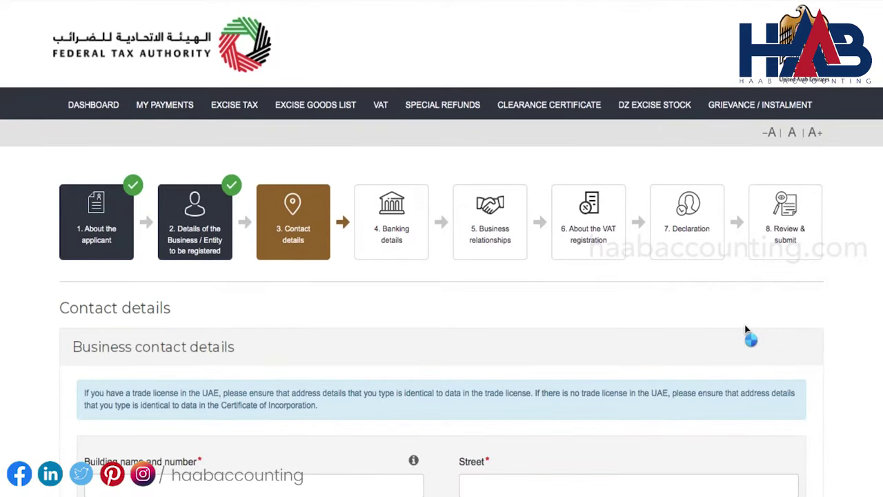
# Enter building 'Tawjeeh Building, Office No: 24', area Mussafah Industrial Area, street Sector M-9, city Mussafah
pyautogui.scroll(-3, 875, 296)
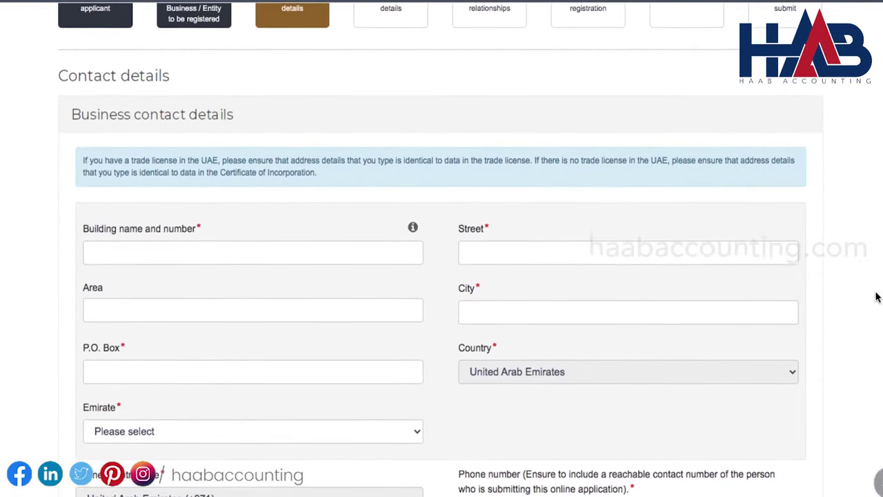
pyautogui.scroll(-1, 876, 296)
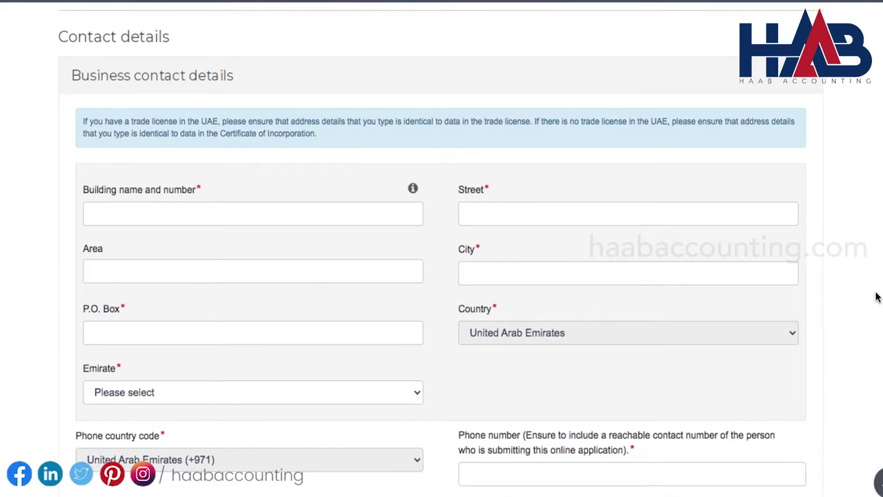
pyautogui.click(324, 214)
pyautogui.write('Tawjeeh Building')
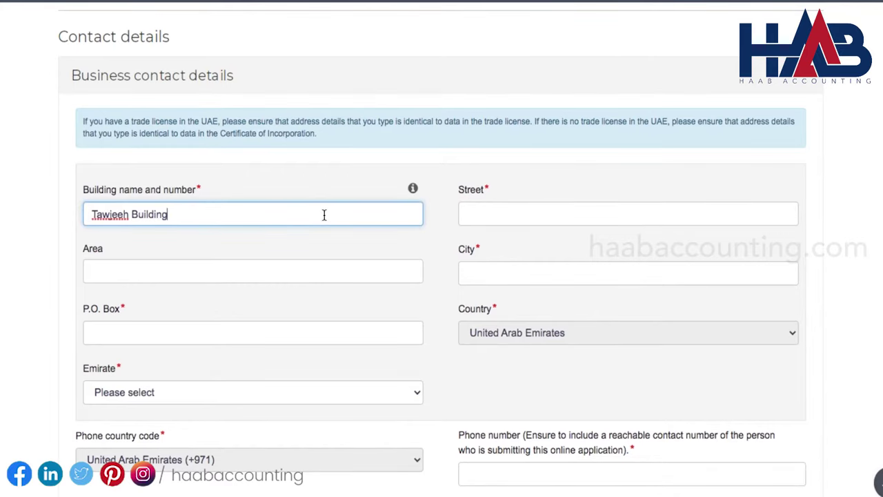
pyautogui.write(', Office No: 24')
pyautogui.click(307, 273)
pyautogui.write('Mussafah Industrial Area')
pyautogui.click(525, 215)
pyautogui.write('Sector M-9')
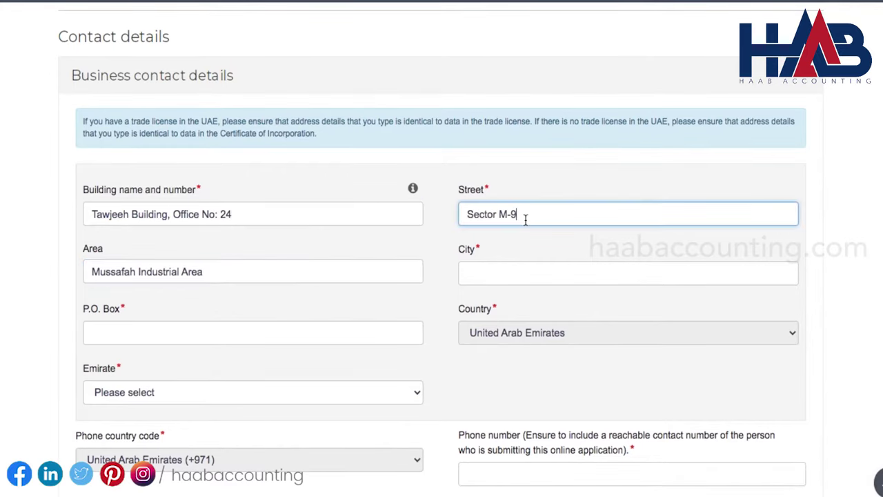
pyautogui.click(509, 271)
pyautogui.write('Mussafah')
pyautogui.click(324, 342)
pyautogui.write('59434')
pyautogui.click(352, 383)
pyautogui.click(333, 406)
pyautogui.scroll(-3, 332, 407)
pyautogui.press('Tab')
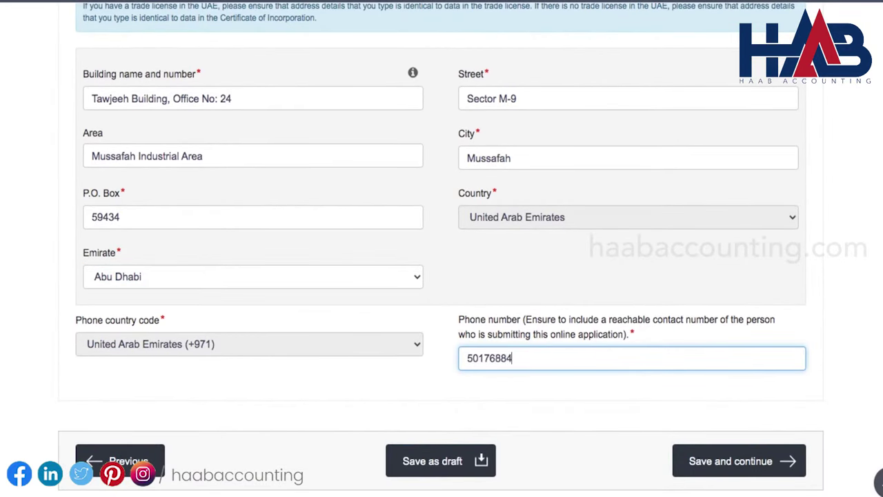
pyautogui.scroll(-1, 532, 336)
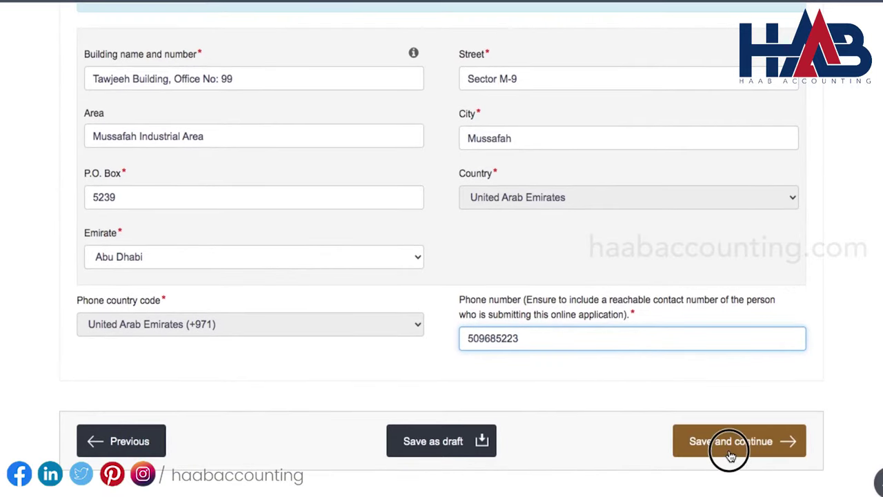
# Save the contact details, then enter the account's IBAN and BIC ADCBAEAA
pyautogui.click(728, 449)
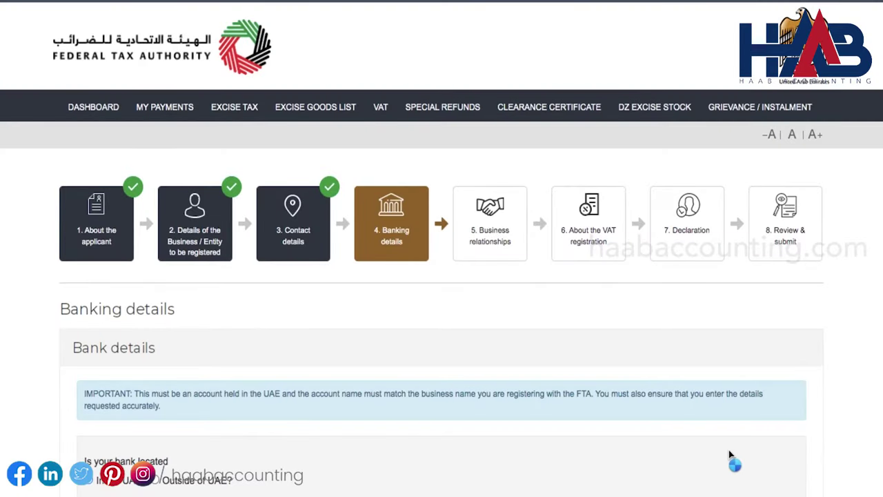
pyautogui.scroll(-3, 730, 455)
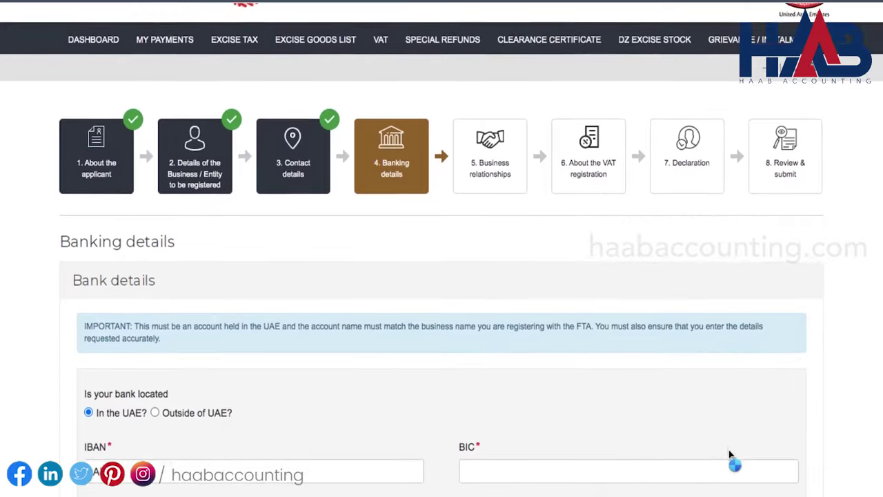
pyautogui.scroll(-1, 729, 455)
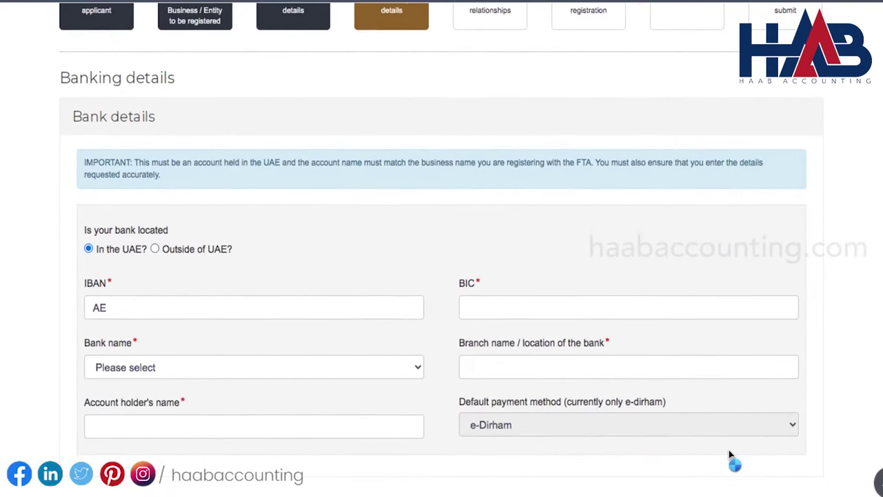
pyautogui.click(169, 305)
pyautogui.press('Tab')
pyautogui.write('ADCBAEAA')
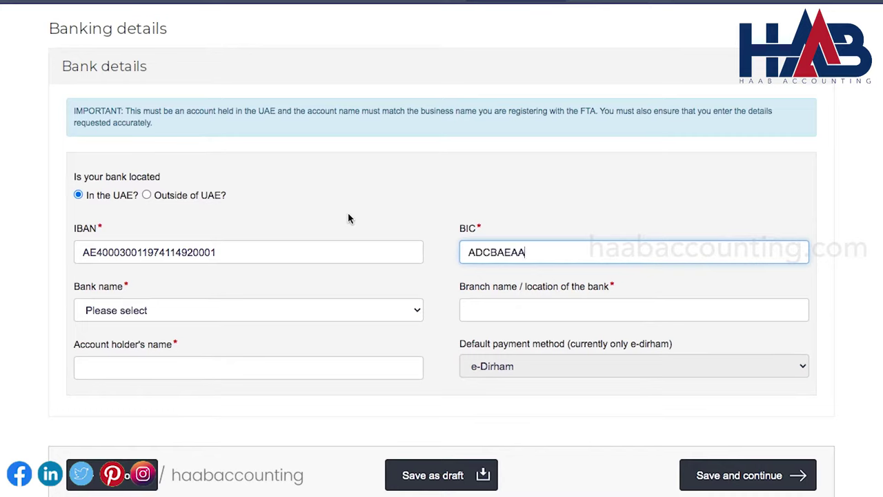
# Choose Abu Dhabi Commercial Bank, branch 'Mussafah, Abu Dhabi', holder HAAB Accounting Consultancy LLC, and save
pyautogui.click(400, 312)
pyautogui.click(367, 338)
pyautogui.click(479, 315)
pyautogui.write('Mussafah, Abu Dhabi')
pyautogui.click(254, 370)
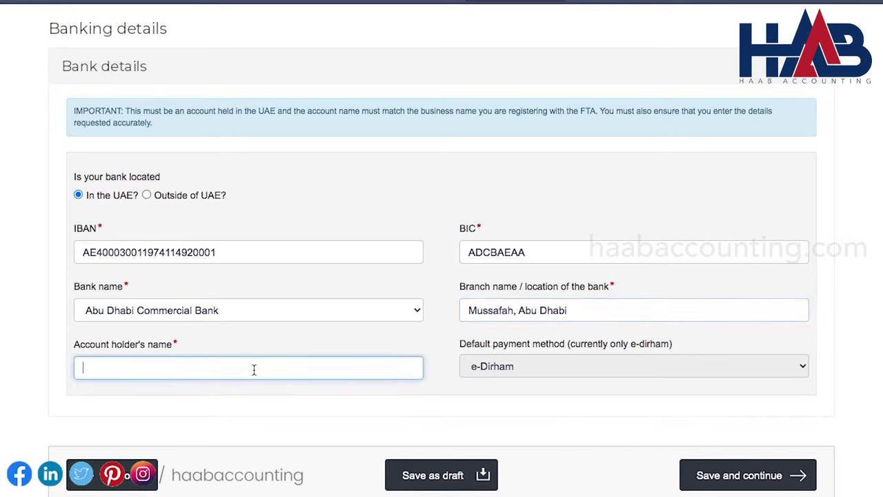
pyautogui.write('HAAB Accounting Consultancy LLC')
pyautogui.scroll(-2, 434, 372)
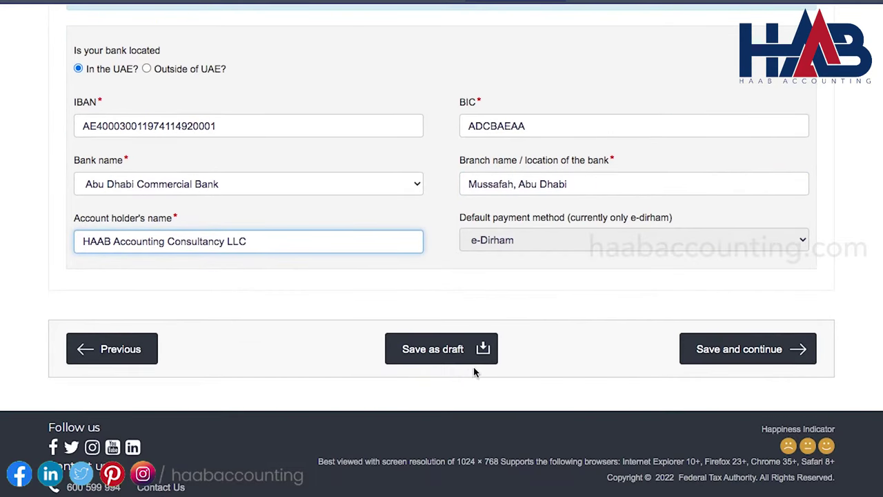
pyautogui.click(764, 349)
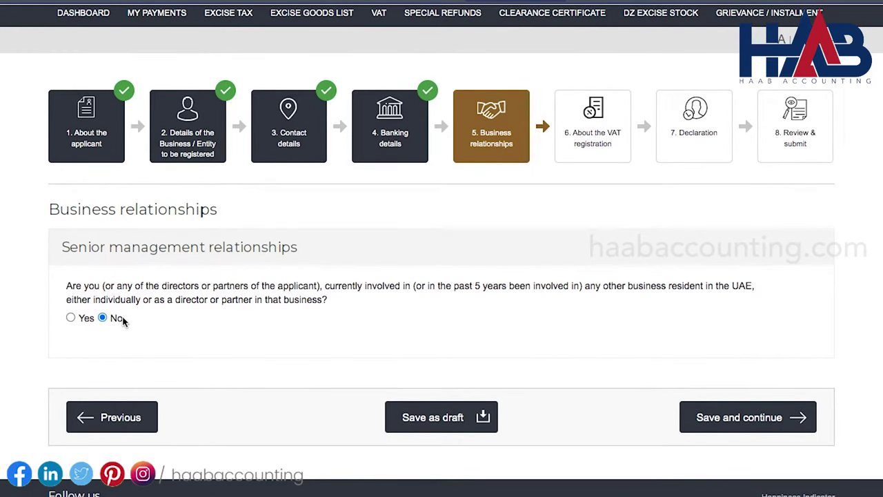
# Preview the Yes Partner/Director form, answer No to other UAE involvement, and save
pyautogui.scroll(-1, 123, 321)
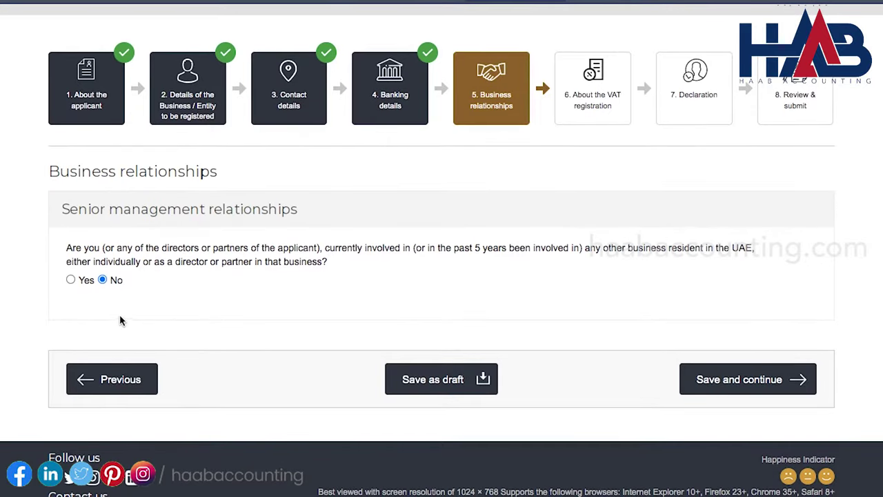
pyautogui.click(71, 280)
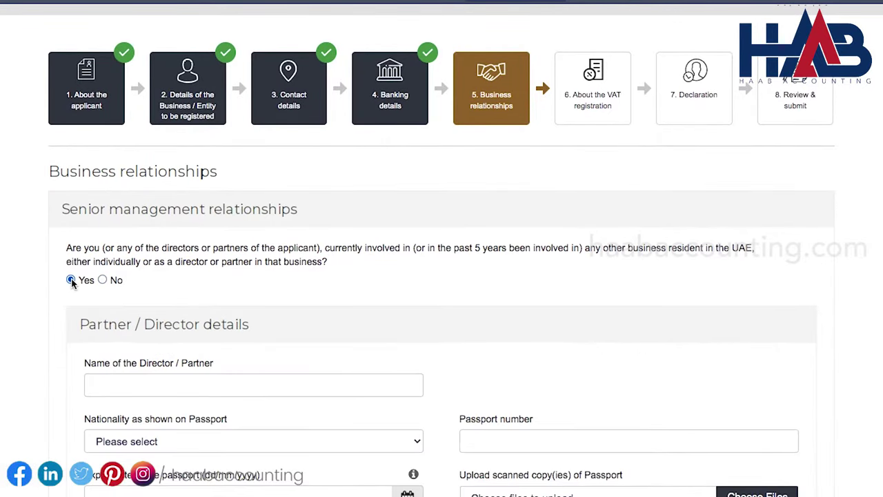
pyautogui.scroll(-2, 71, 283)
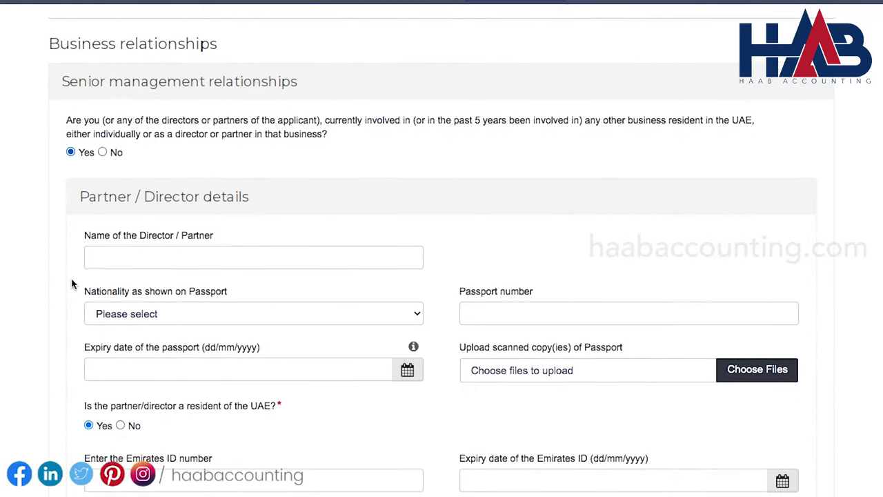
pyautogui.scroll(-2, 71, 283)
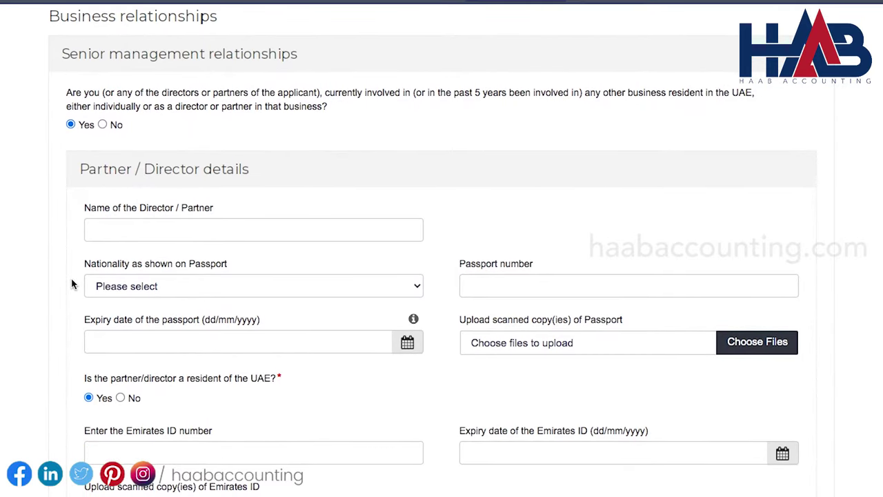
pyautogui.scroll(-3, 72, 283)
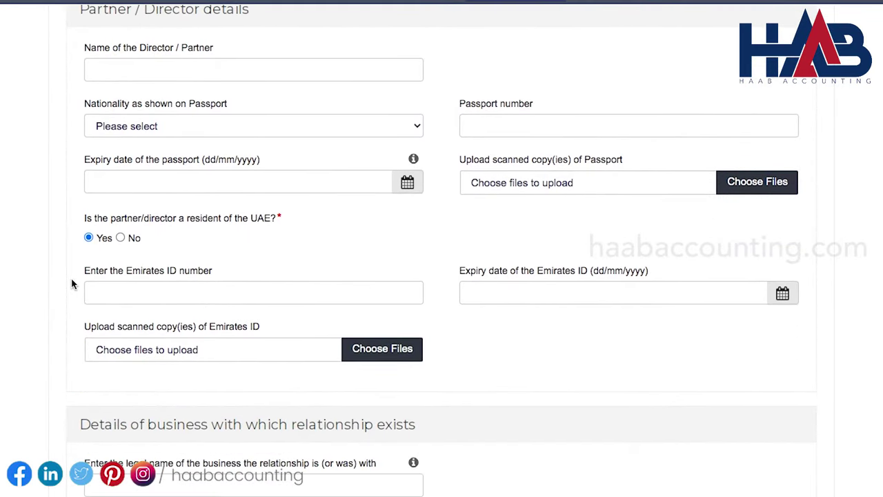
pyautogui.scroll(-5, 72, 283)
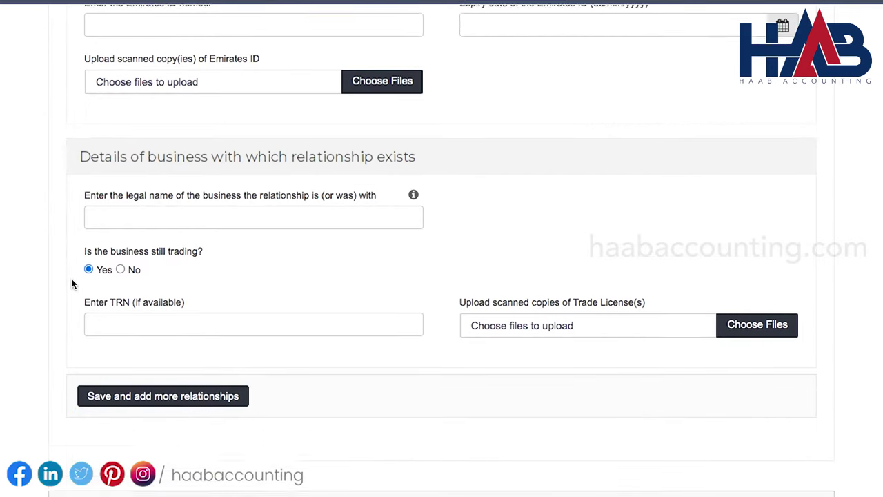
pyautogui.scroll(8, 72, 283)
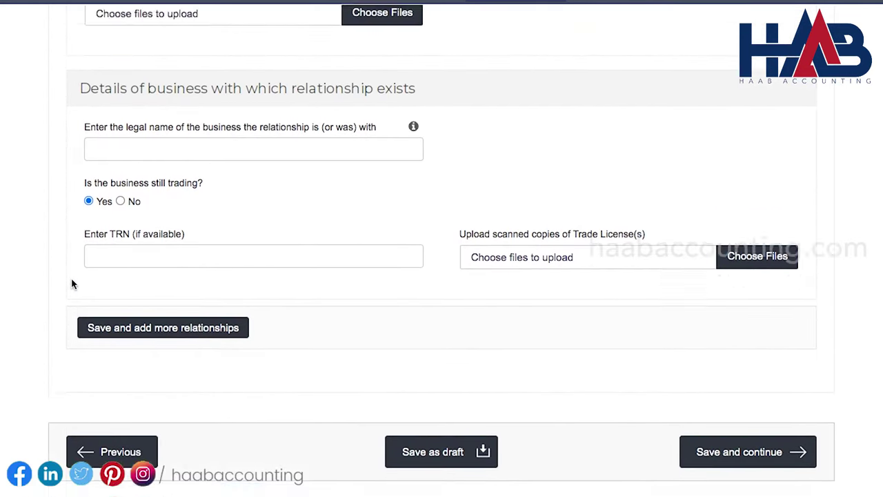
pyautogui.scroll(2, 71, 283)
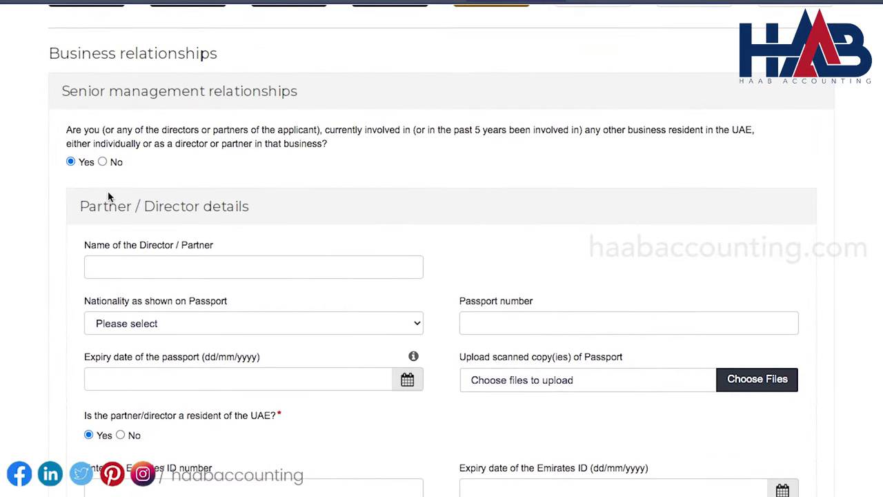
pyautogui.click(102, 163)
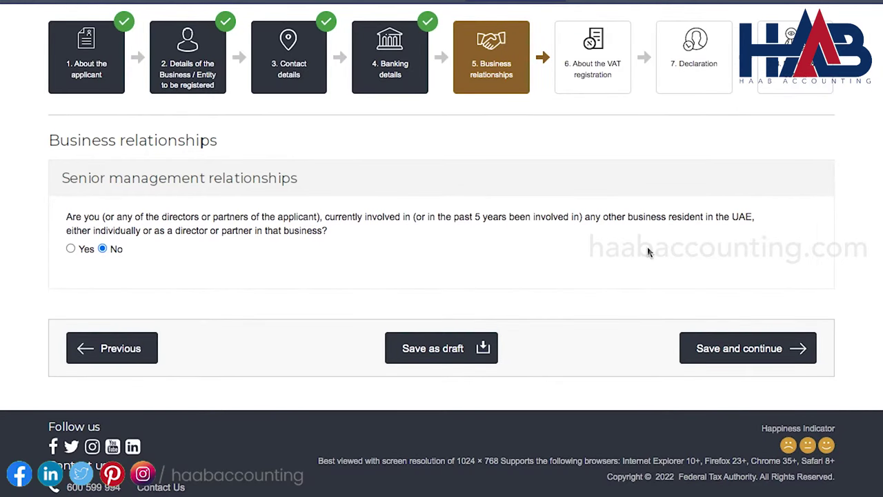
pyautogui.click(724, 352)
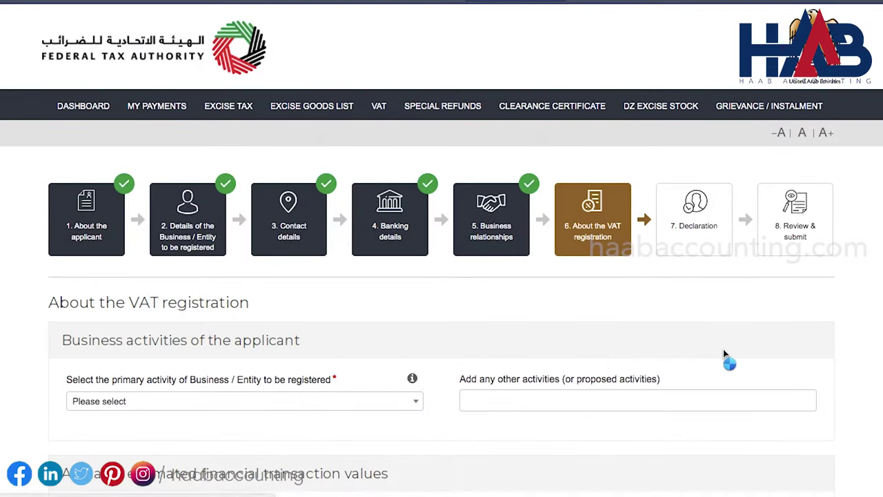
# Choose 'Accounting, bookkeeping and auditing activities; tax consultancy' as the primary business activity
pyautogui.scroll(-2, 725, 354)
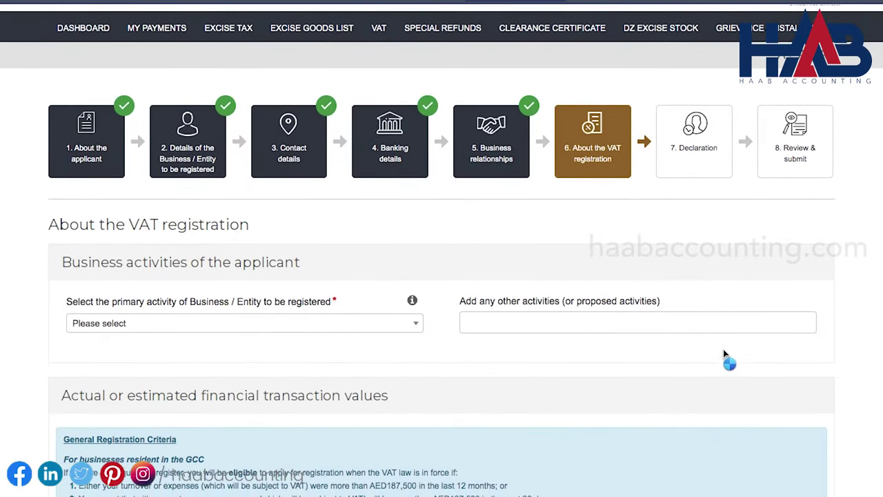
pyautogui.scroll(-1, 724, 354)
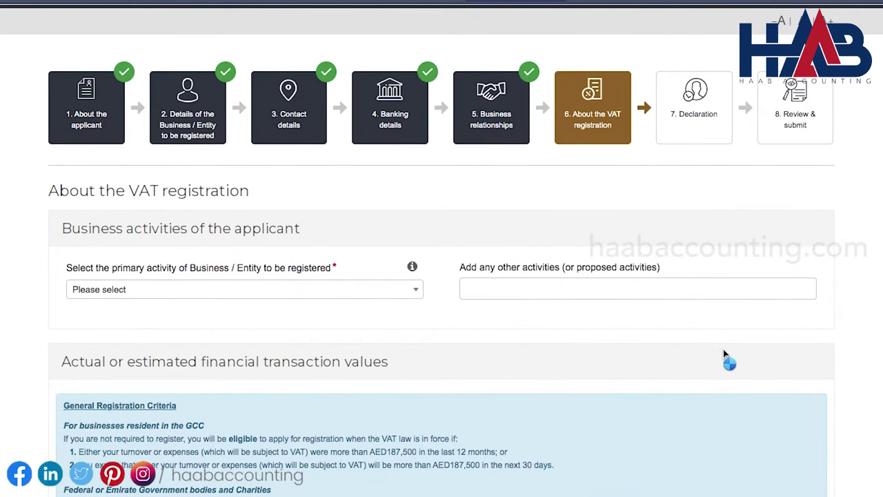
pyautogui.click(417, 293)
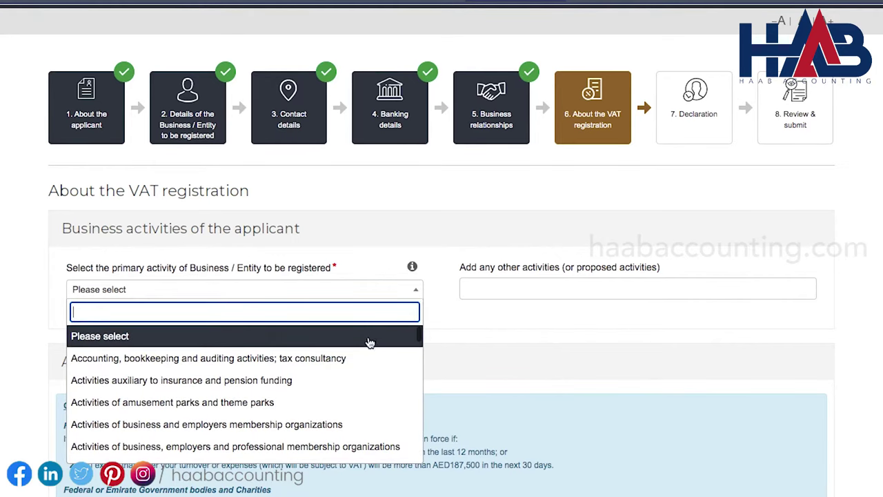
pyautogui.click(358, 360)
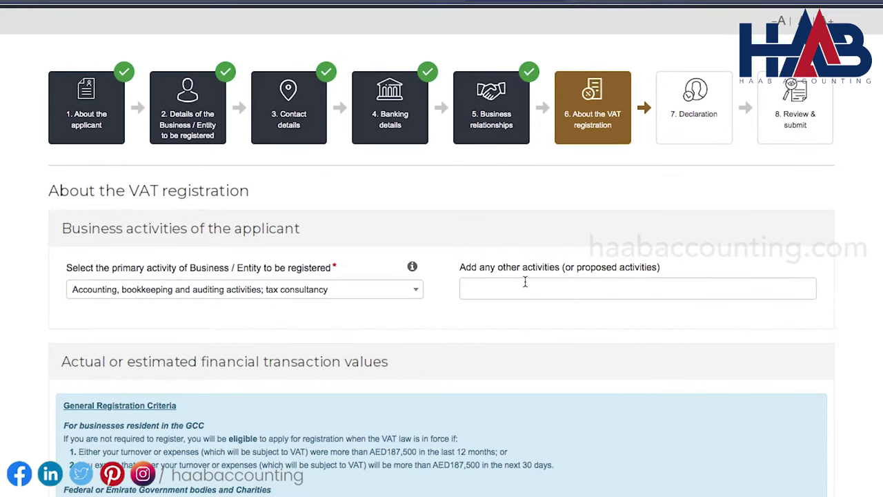
pyautogui.scroll(-5, 524, 281)
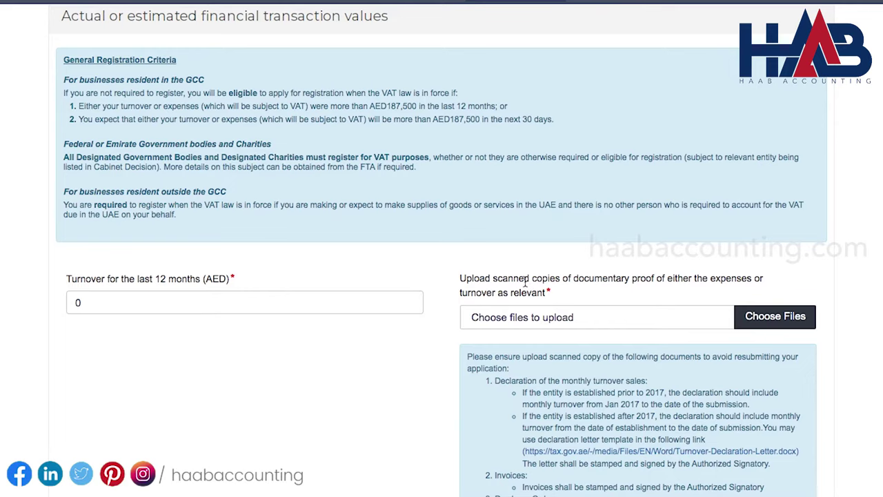
# Scroll through the turnover-proof upload requirements
pyautogui.scroll(-3, 526, 282)
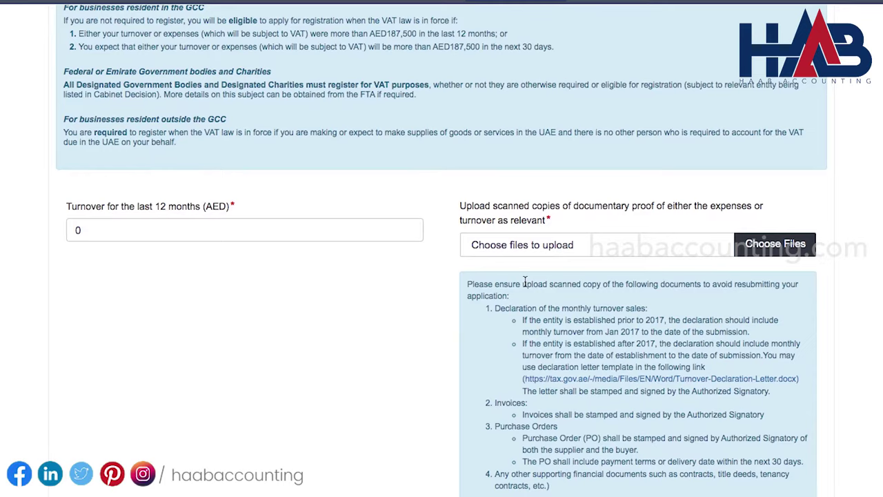
pyautogui.scroll(-2, 524, 282)
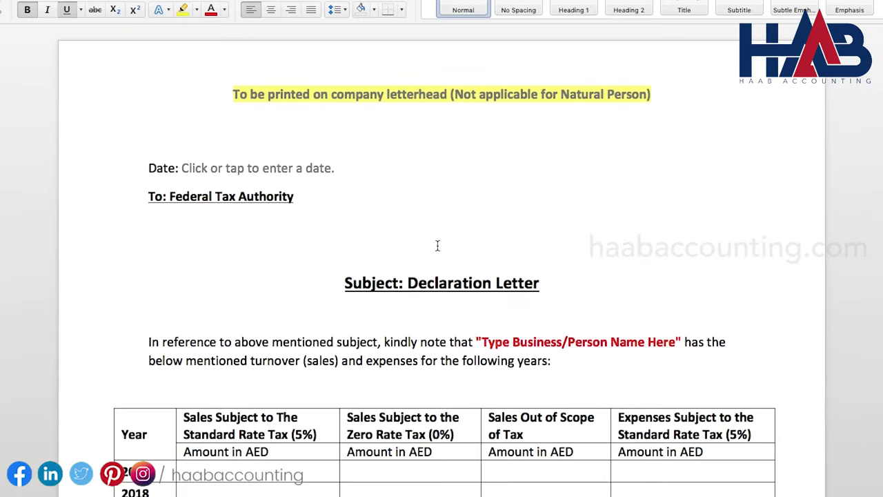
pyautogui.click(149, 224)
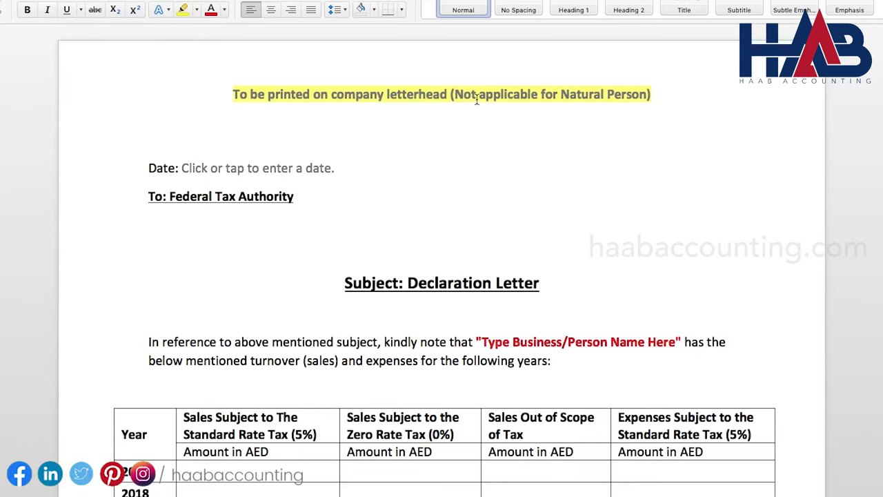
pyautogui.click(332, 169)
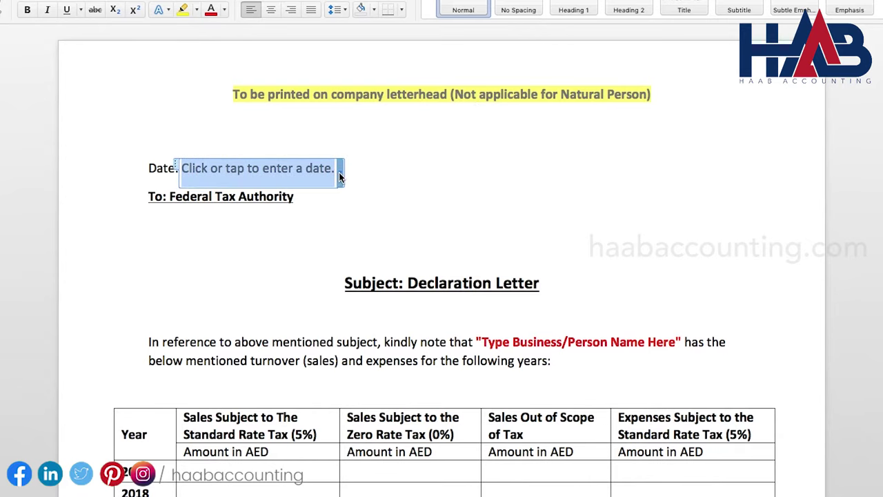
pyautogui.click(340, 173)
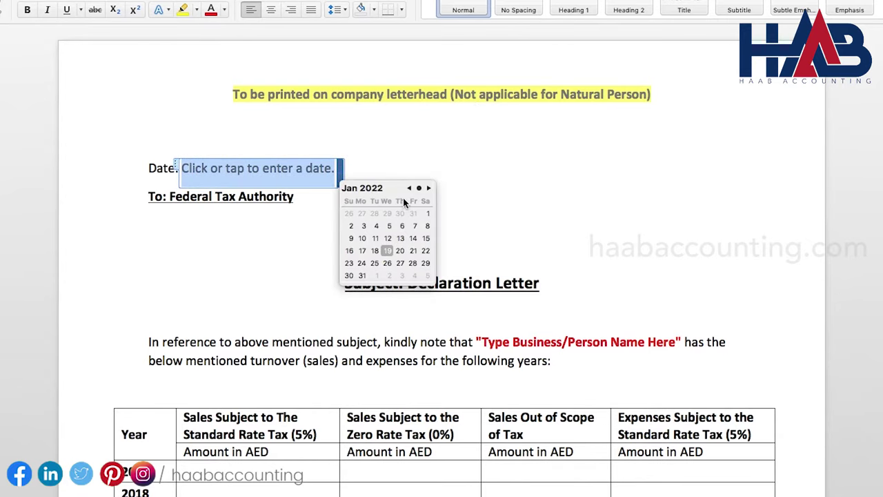
pyautogui.click(467, 200)
pyautogui.scroll(-5, 467, 207)
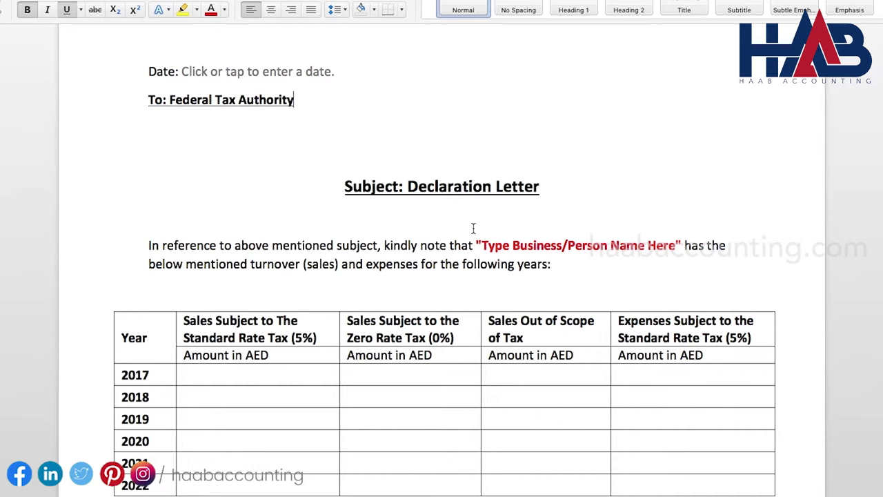
pyautogui.moveTo(476, 245); pyautogui.dragTo(687, 245)
pyautogui.scroll(-5, 635, 290)
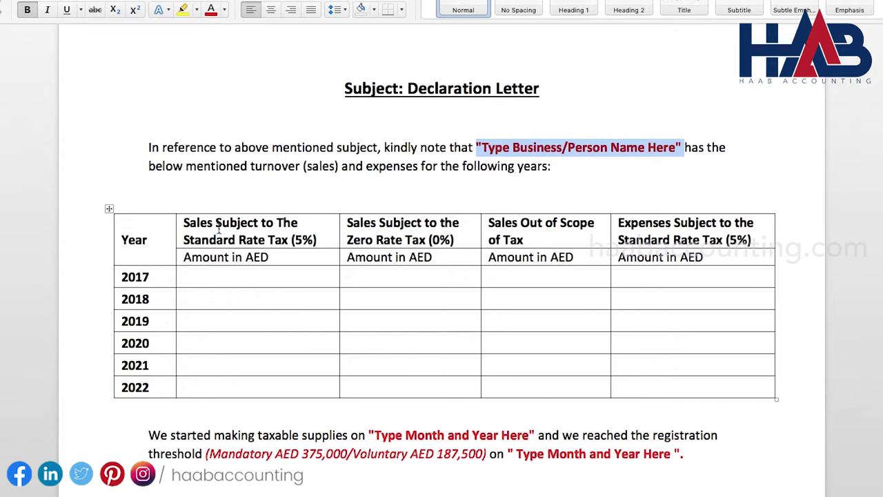
pyautogui.moveTo(184, 222); pyautogui.dragTo(275, 222)
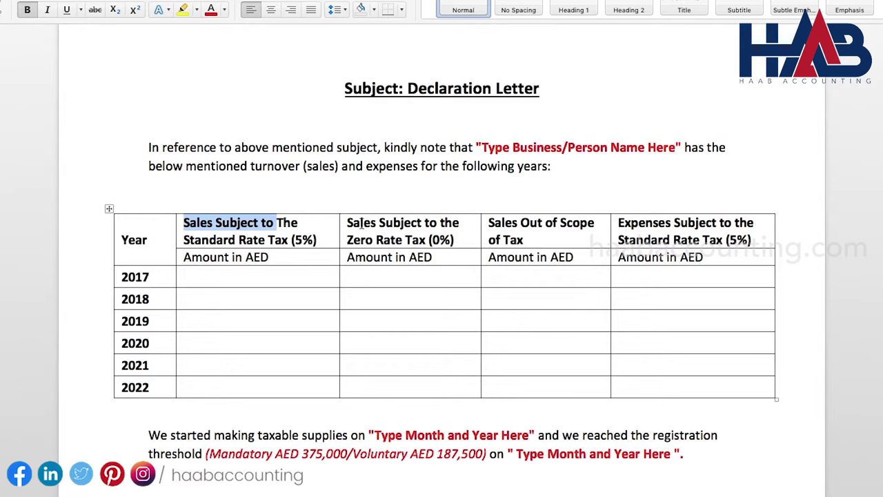
pyautogui.moveTo(347, 240); pyautogui.dragTo(405, 239)
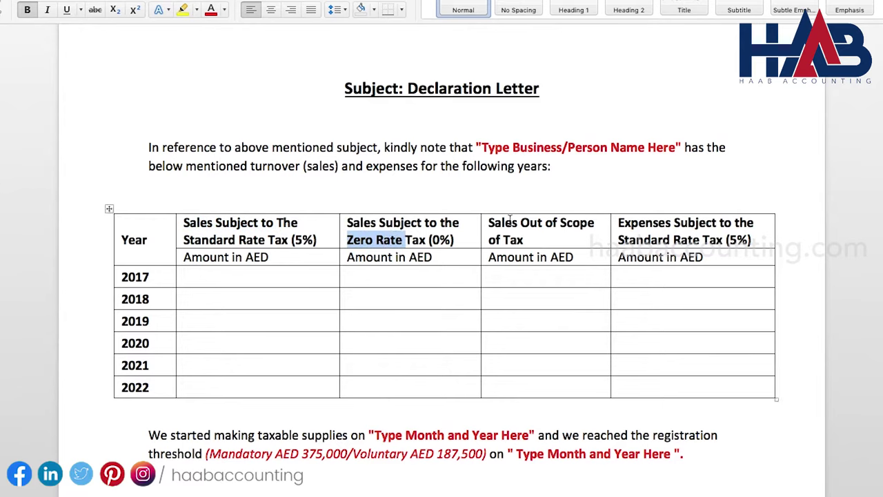
pyautogui.moveTo(520, 223); pyautogui.dragTo(670, 221)
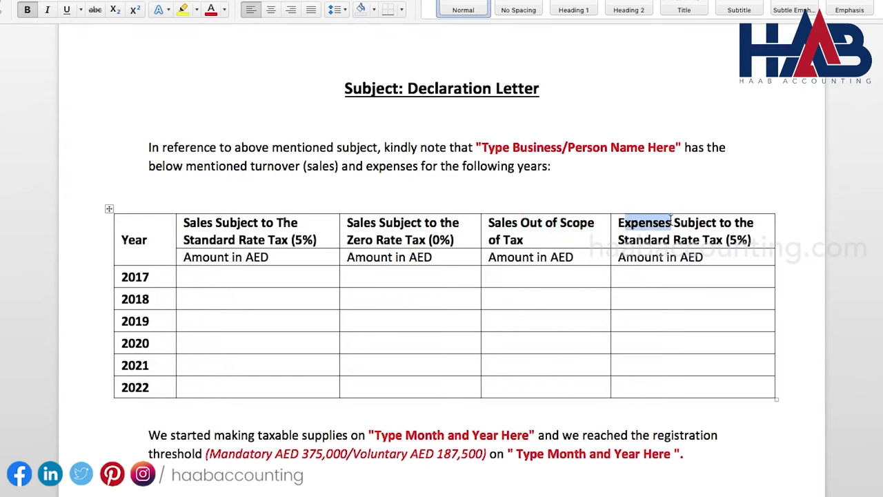
pyautogui.click(217, 279)
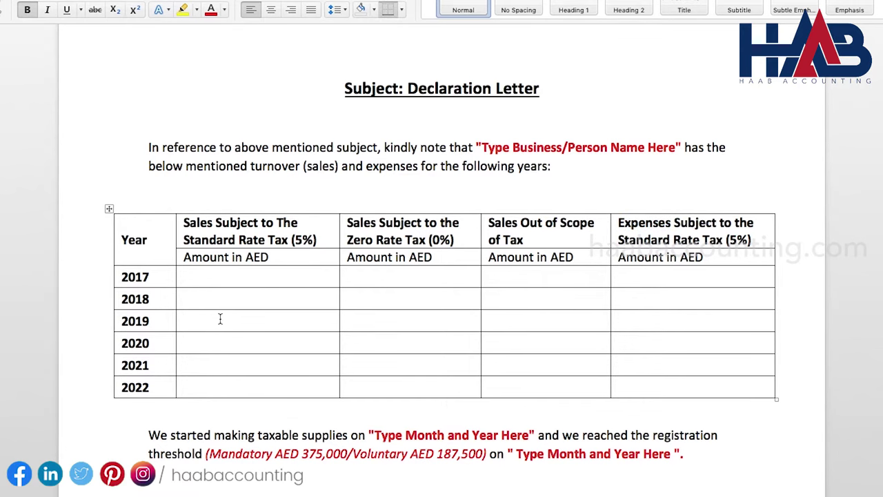
pyautogui.click(223, 383)
pyautogui.scroll(-3, 223, 380)
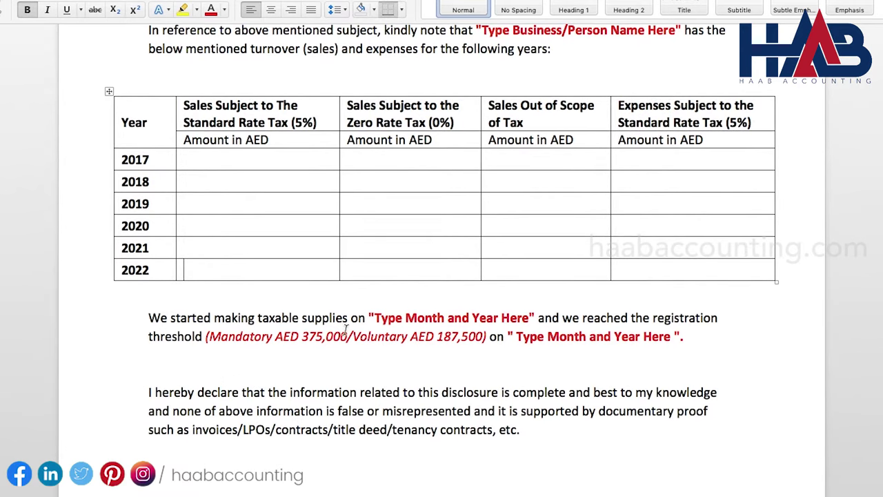
pyautogui.moveTo(368, 316); pyautogui.dragTo(538, 318)
pyautogui.click(219, 337)
pyautogui.moveTo(207, 337); pyautogui.dragTo(666, 336)
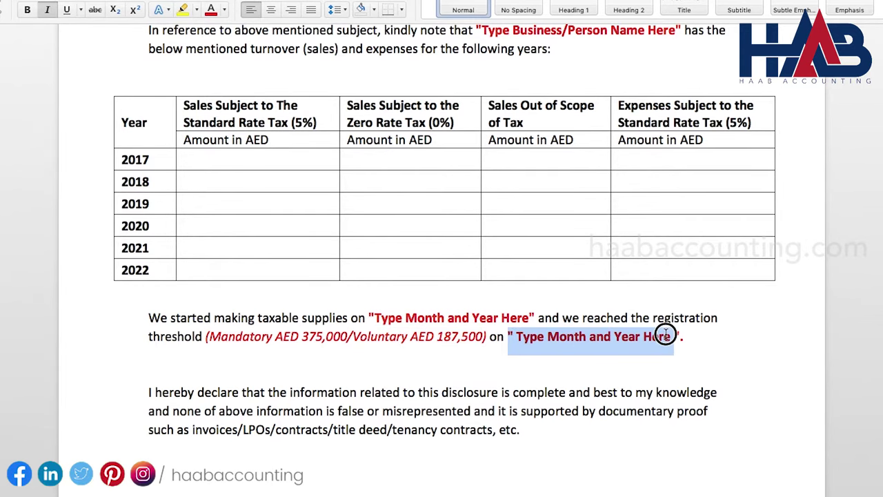
pyautogui.click(587, 428)
pyautogui.scroll(-5, 587, 428)
pyautogui.scroll(-9, 587, 430)
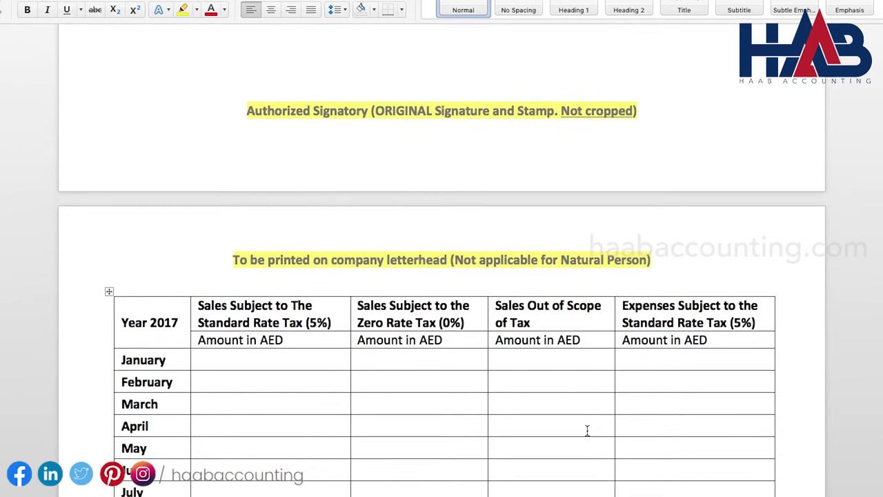
# Step through the 2017 monthly sales cells from January to October in Word
pyautogui.scroll(-2, 363, 226)
pyautogui.scroll(-3, 364, 226)
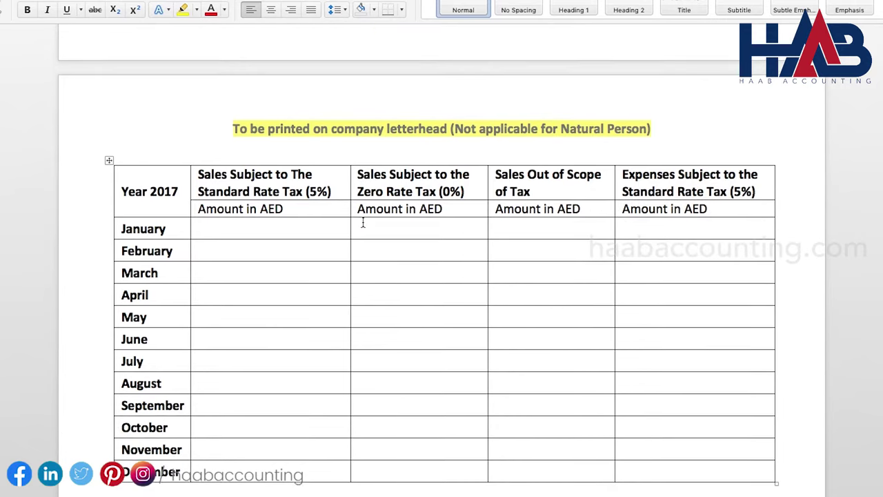
pyautogui.click(235, 227)
pyautogui.click(232, 249)
pyautogui.click(233, 270)
pyautogui.click(232, 298)
pyautogui.click(232, 318)
pyautogui.click(232, 338)
pyautogui.click(232, 355)
pyautogui.click(233, 378)
pyautogui.click(233, 402)
pyautogui.click(233, 426)
# Scroll through the remaining yearly sales tables up to 2022
pyautogui.scroll(-10, 233, 444)
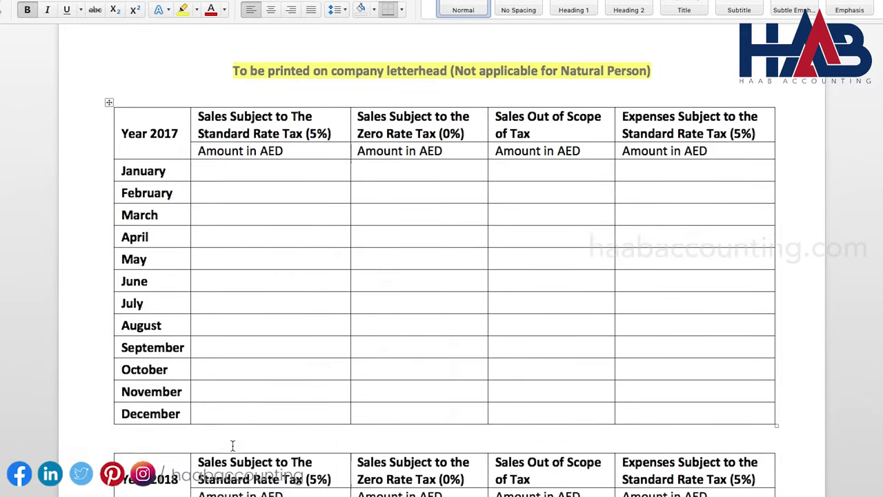
pyautogui.scroll(-20, 238, 403)
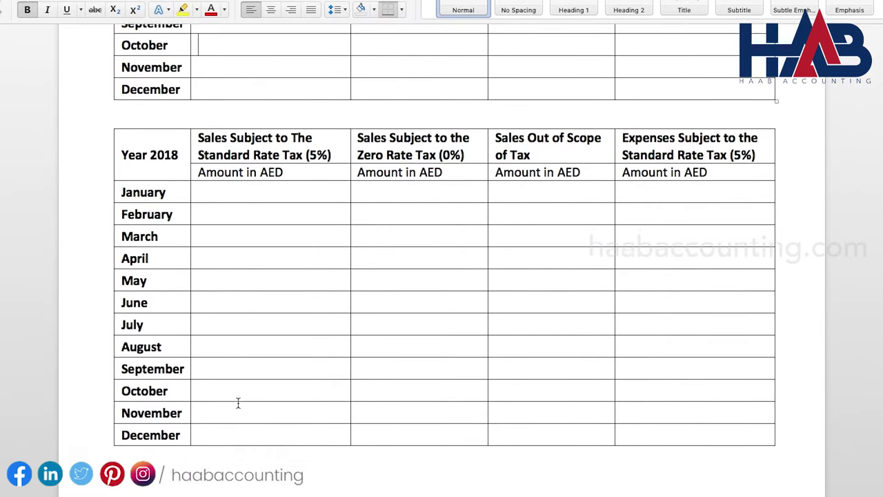
pyautogui.scroll(-20, 238, 403)
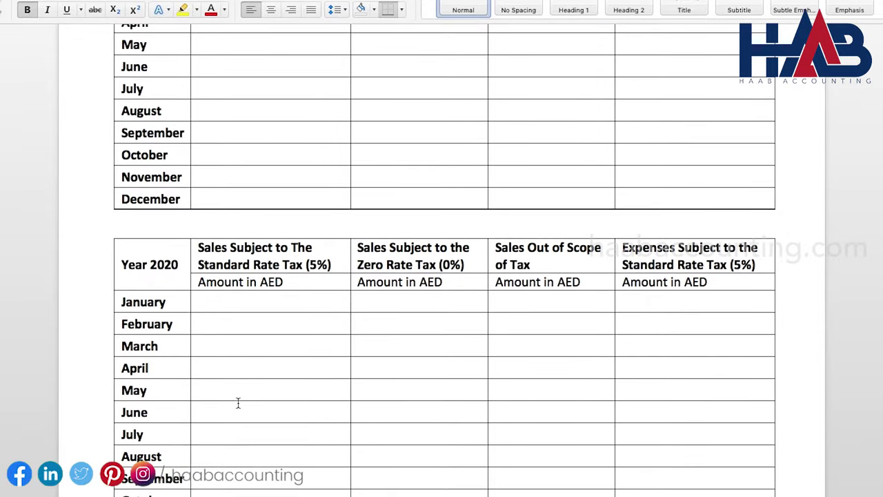
pyautogui.scroll(-20, 238, 402)
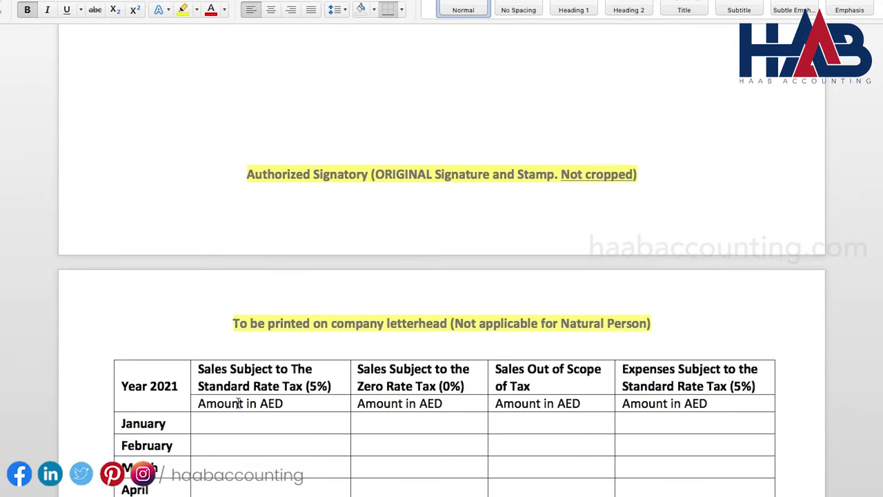
pyautogui.scroll(-16, 238, 402)
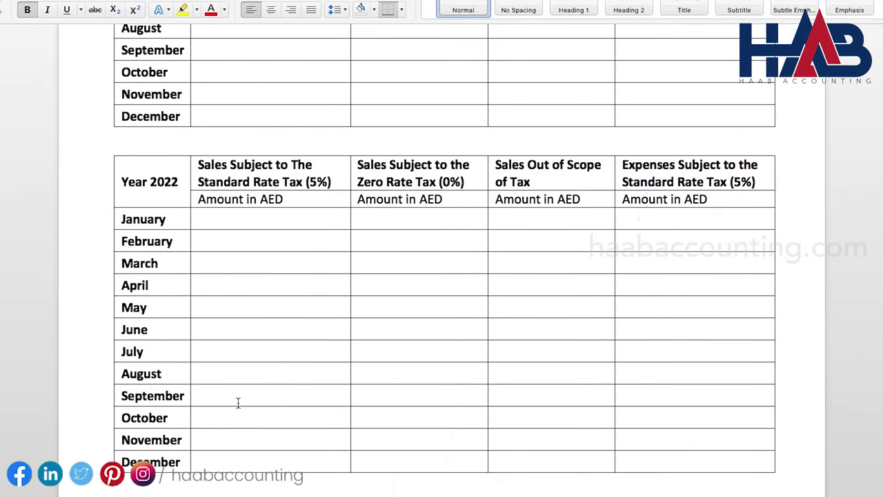
pyautogui.scroll(-6, 238, 403)
pyautogui.scroll(2, 238, 403)
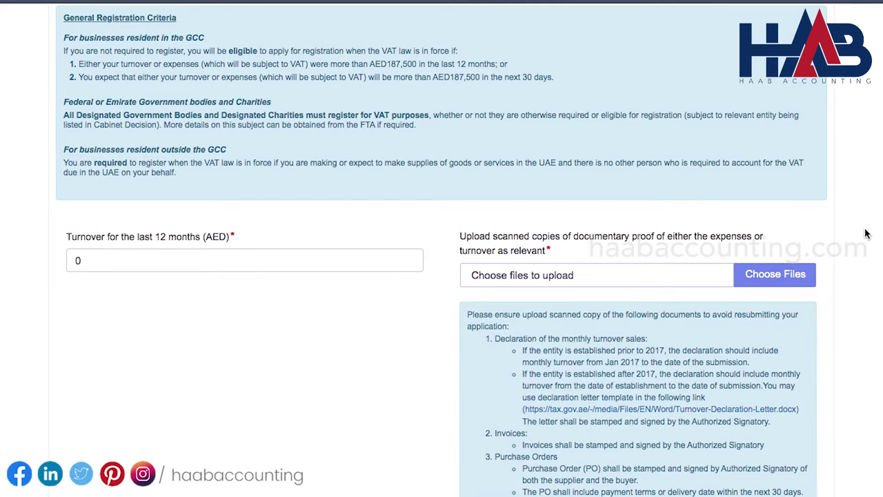
# Set 12-month turnover to 190000 and attach the FTA Turnover Declaration file as proof
pyautogui.click(208, 255)
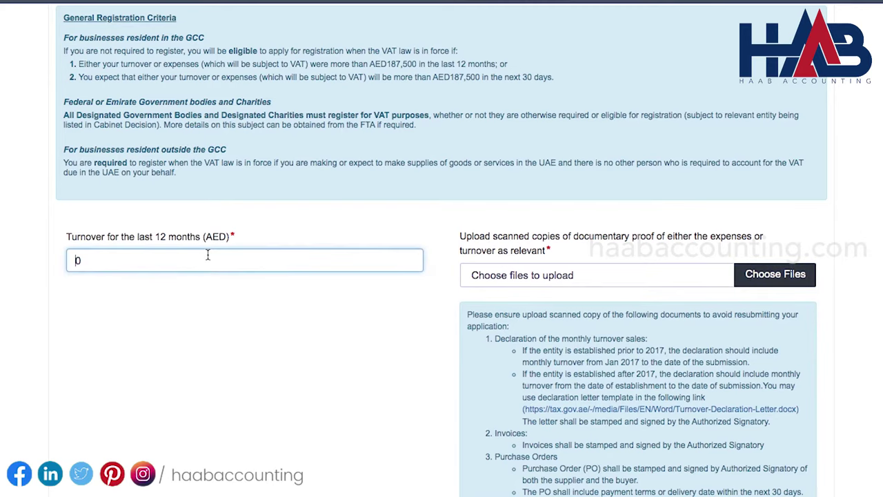
pyautogui.write('190000')
pyautogui.press('Tab')
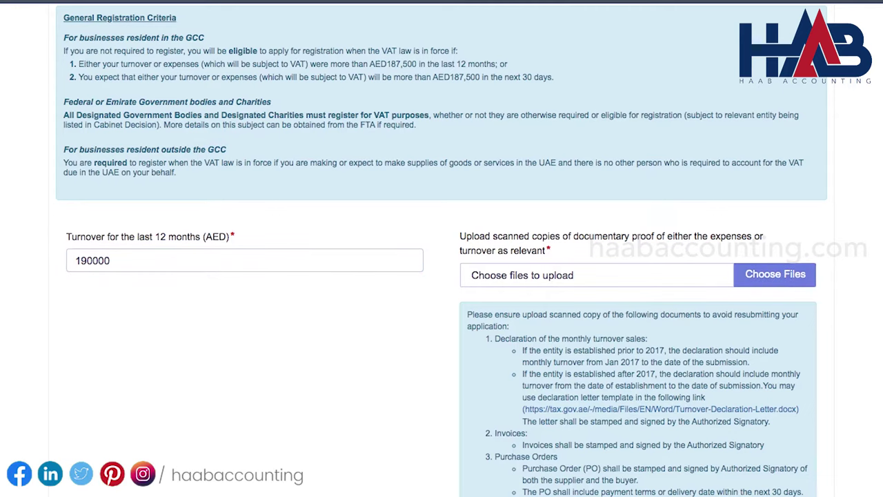
pyautogui.click(755, 280)
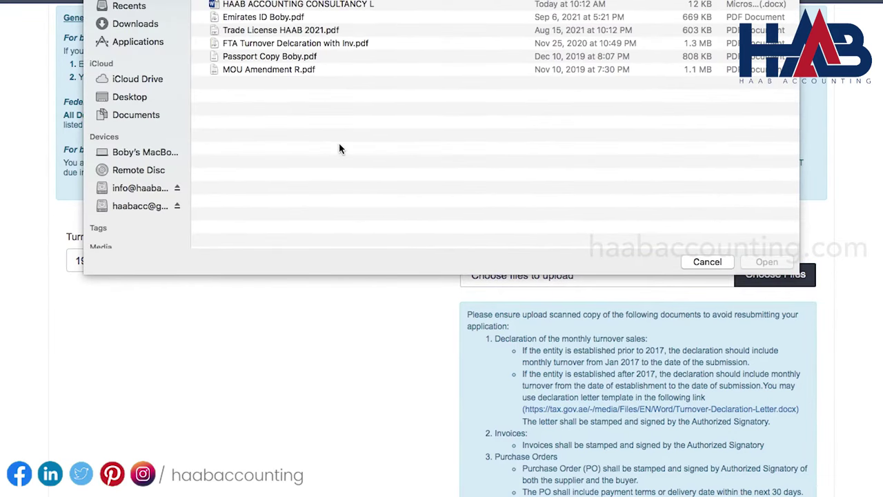
pyautogui.click(320, 44)
pyautogui.click(754, 261)
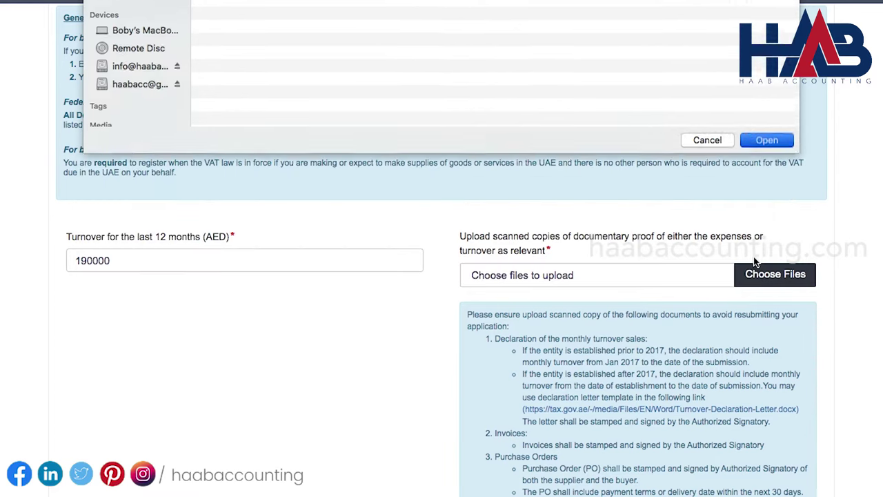
pyautogui.scroll(-8, 389, 278)
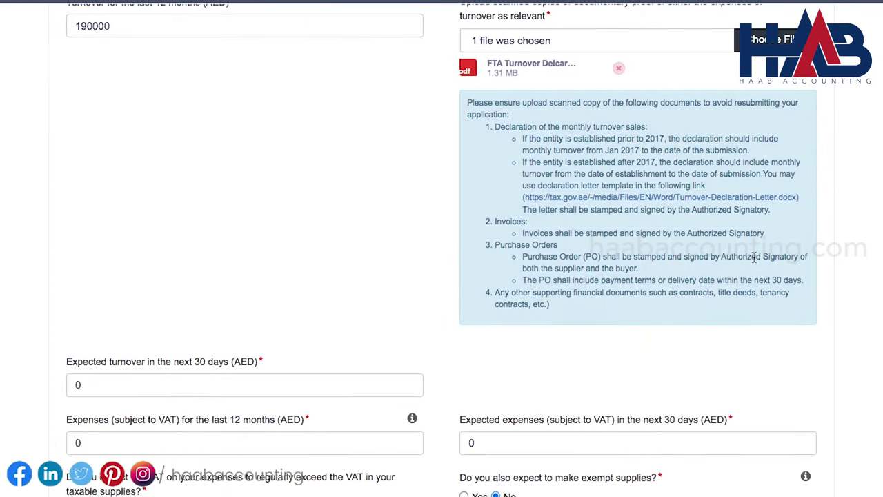
# Enter expected turnover 30000, last-12-month expenses 15000 and expected expenses 5000
pyautogui.click(261, 319)
pyautogui.press('BackSpace')
pyautogui.write('3')
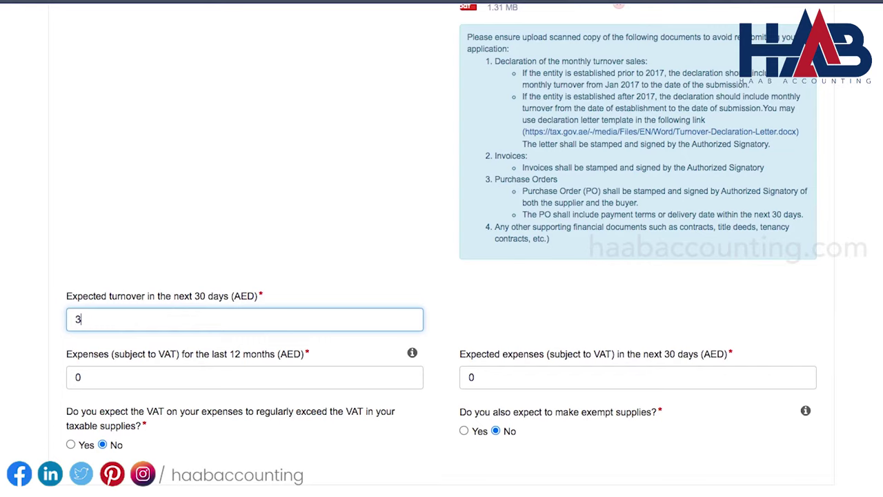
pyautogui.write('0000')
pyautogui.press('Tab')
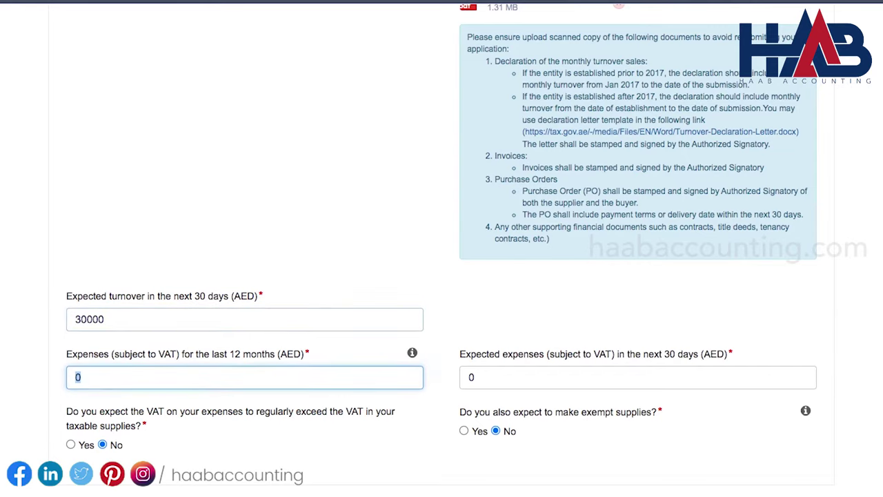
pyautogui.write('15000')
pyautogui.press('Tab')
pyautogui.write('500')
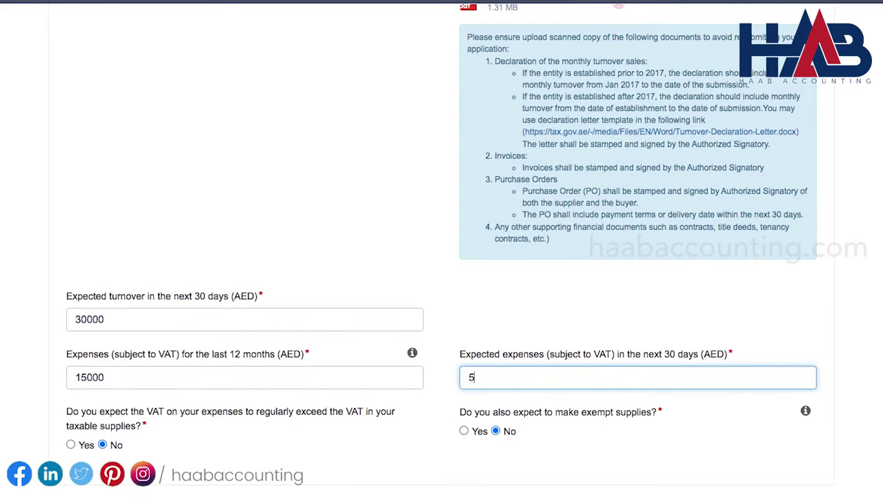
pyautogui.press('Tab')
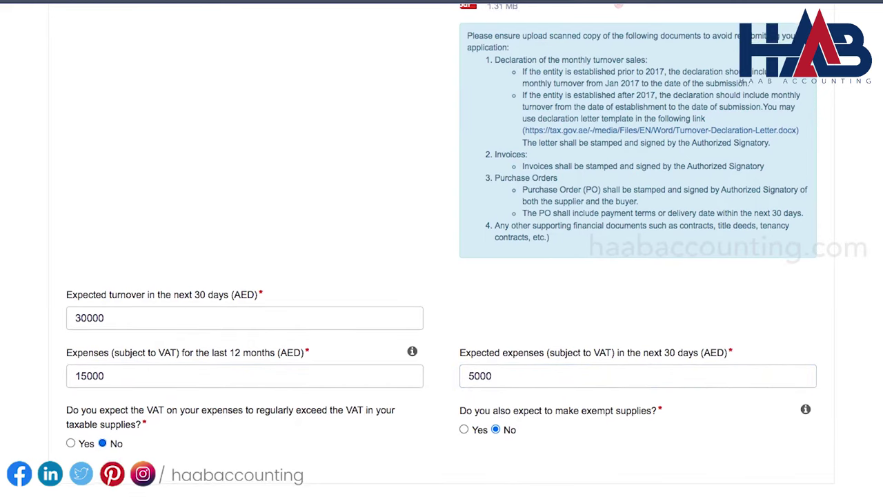
pyautogui.scroll(-2, 442, 248)
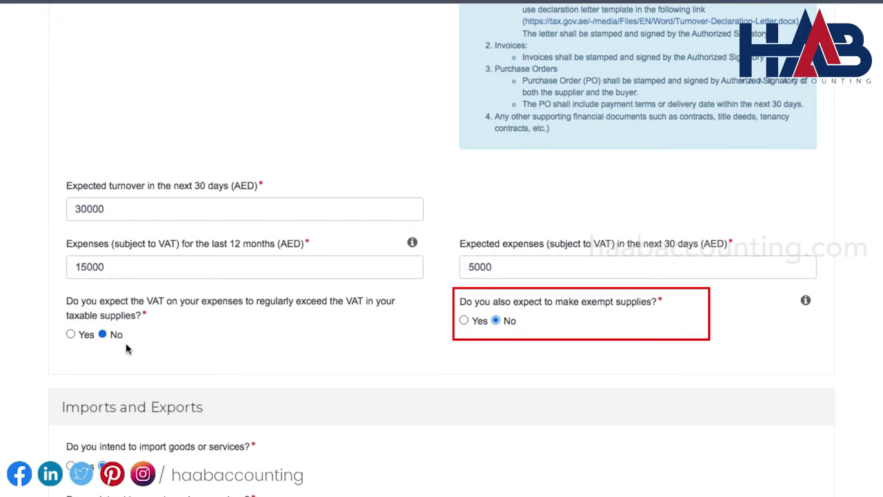
pyautogui.scroll(-3, 125, 349)
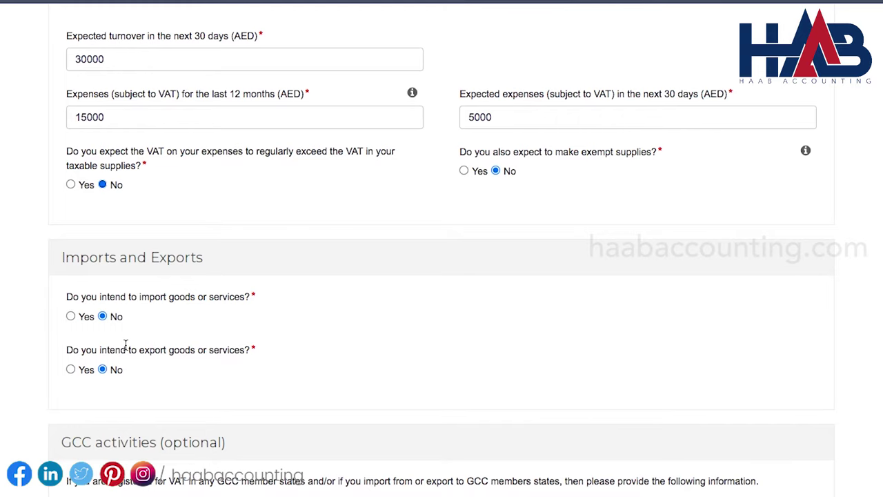
pyautogui.scroll(-2, 125, 344)
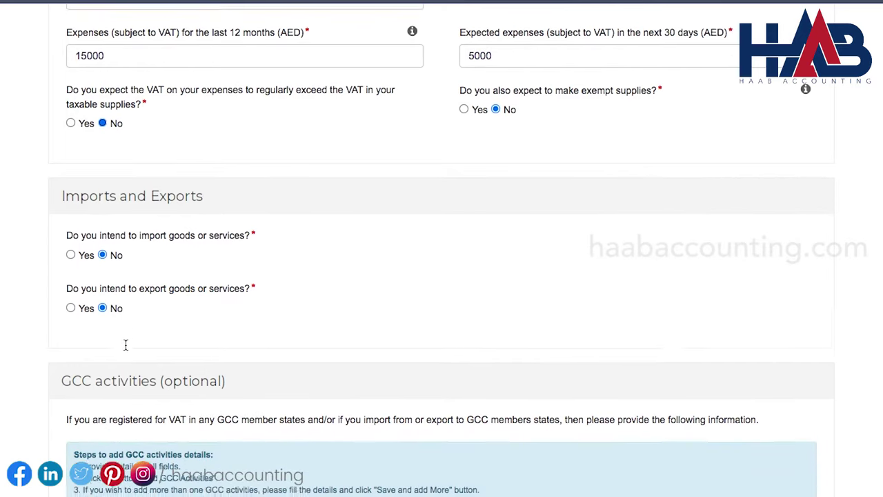
pyautogui.scroll(-4, 138, 307)
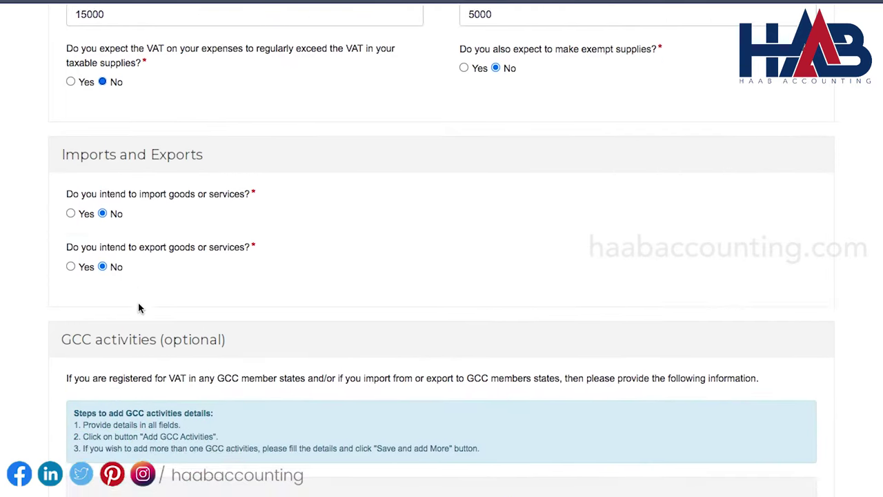
pyautogui.scroll(-3, 138, 307)
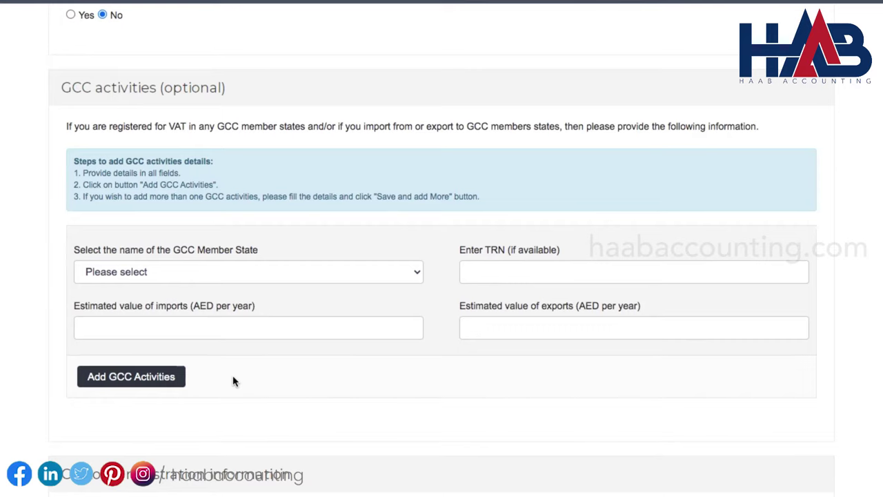
pyautogui.scroll(-3, 235, 379)
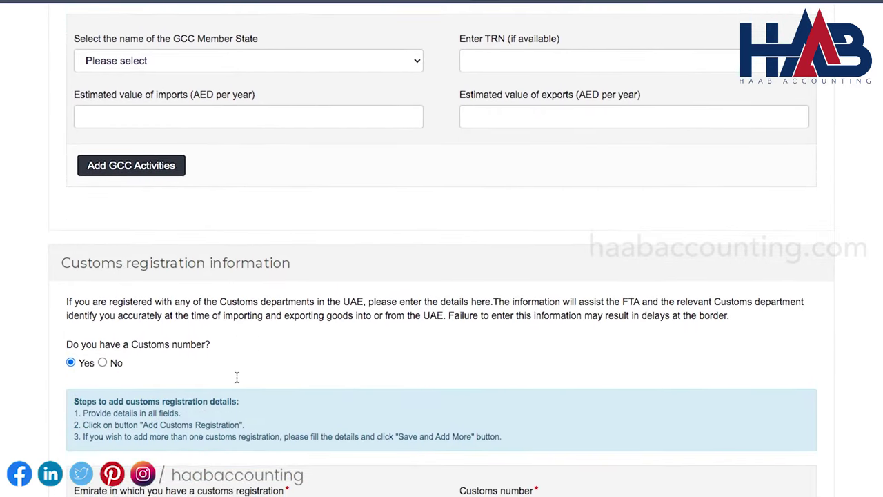
pyautogui.scroll(-1, 237, 378)
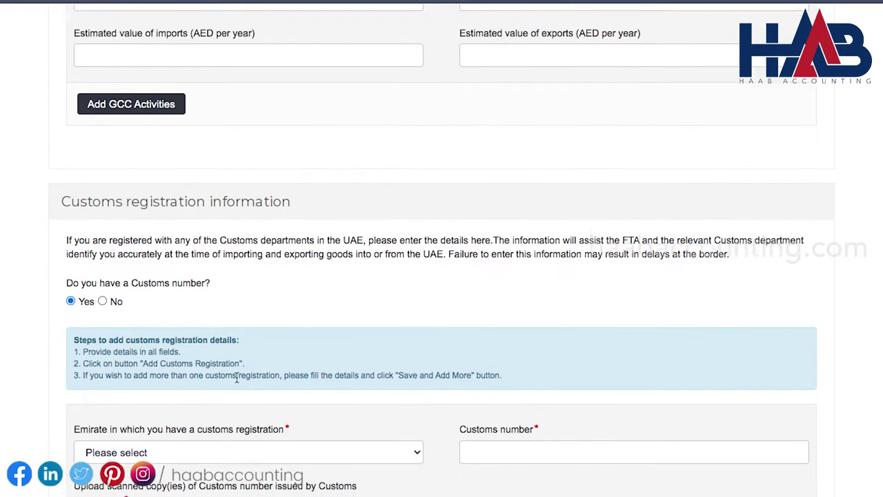
pyautogui.scroll(-1, 236, 378)
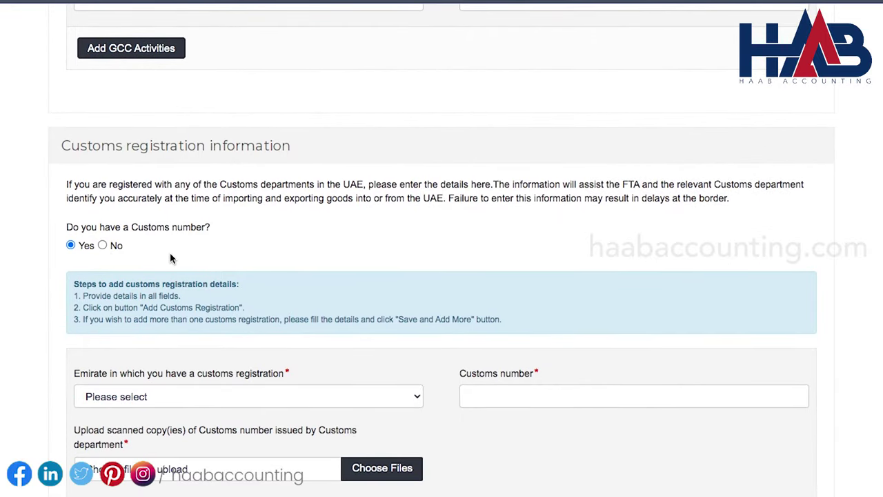
pyautogui.scroll(-2, 171, 258)
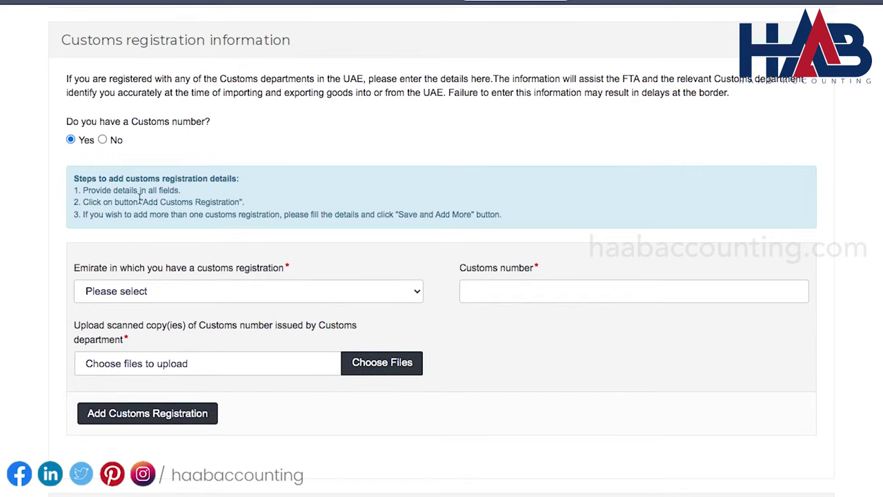
pyautogui.click(103, 140)
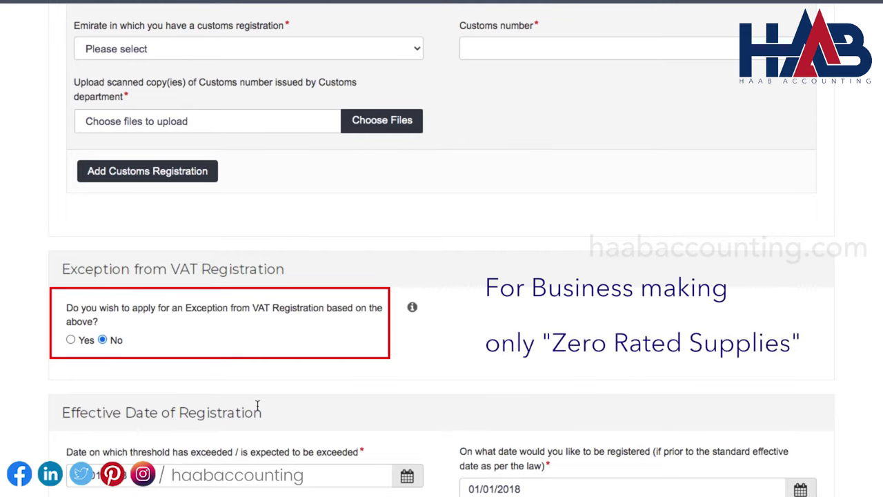
pyautogui.scroll(-3, 256, 405)
pyautogui.scroll(-2, 257, 408)
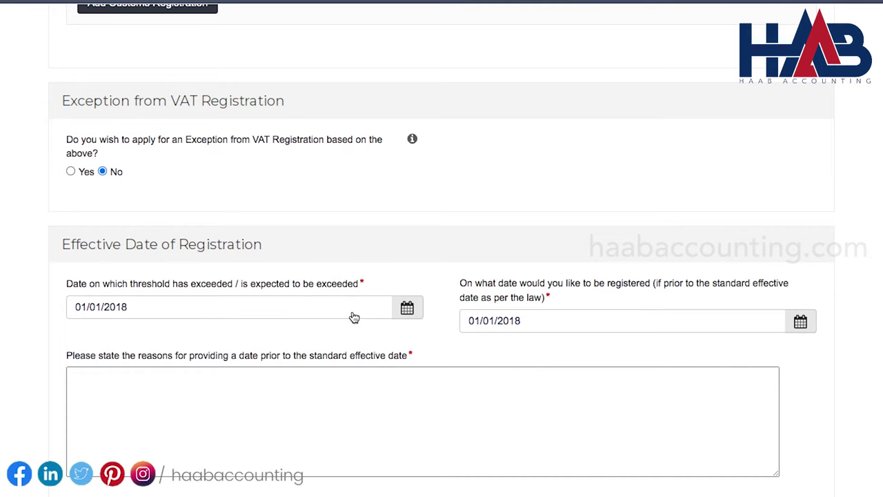
# Give 'Turnover for the last 12 months crossed the voluntary threshold' as the reason, then save
pyautogui.scroll(-3, 354, 317)
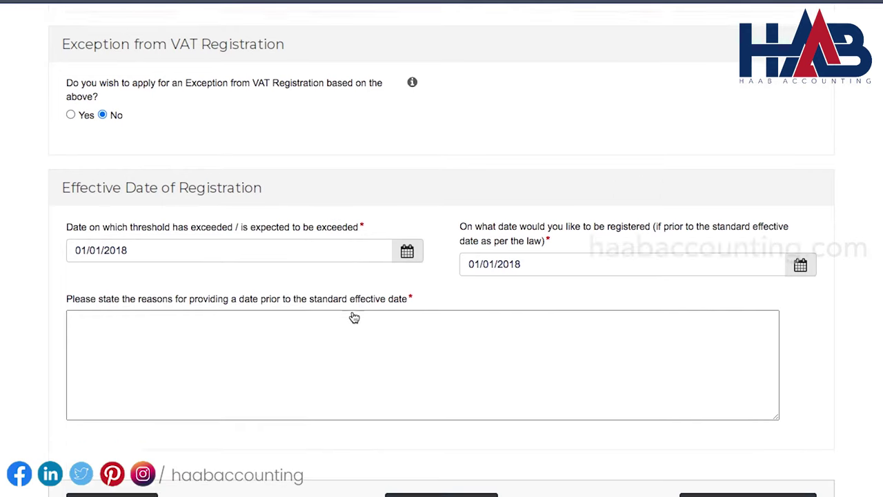
pyautogui.click(352, 317)
pyautogui.write('Turnover for the last 12 mo')
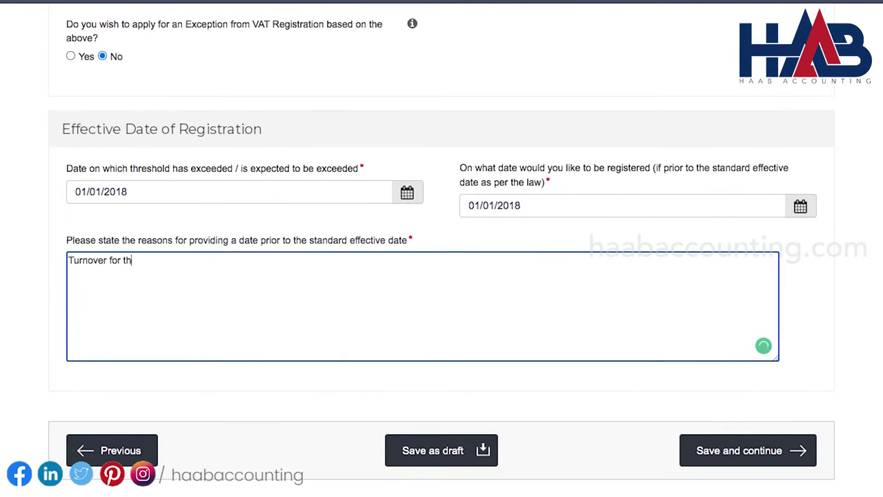
pyautogui.write('crossed the voluntary threshold limit')
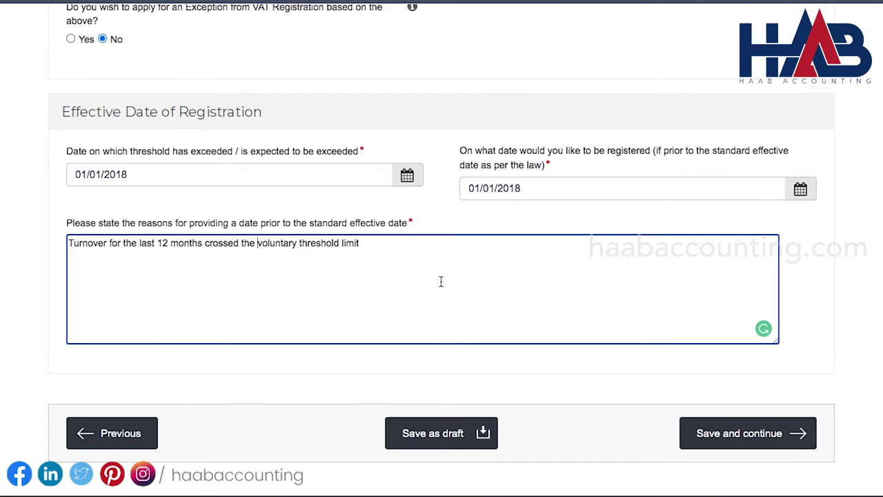
pyautogui.click(737, 433)
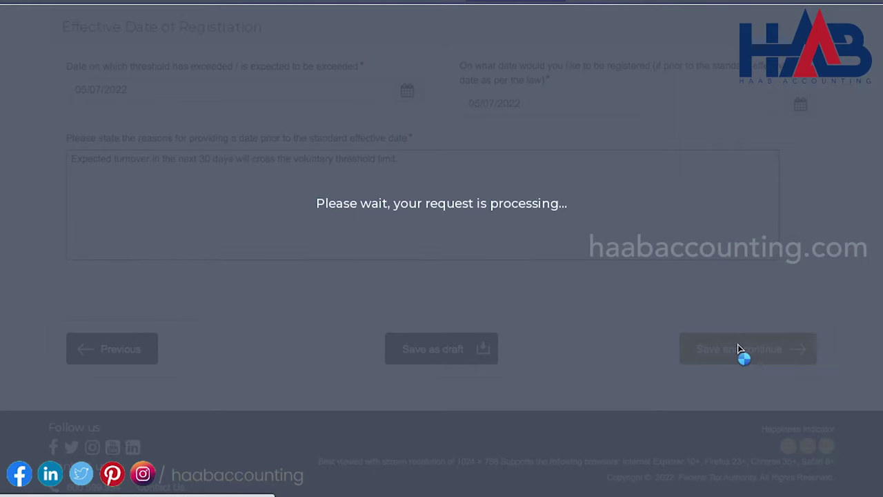
# Enter signatory job title Manager and paste the signatory's English and Arabic names
pyautogui.scroll(-3, 738, 349)
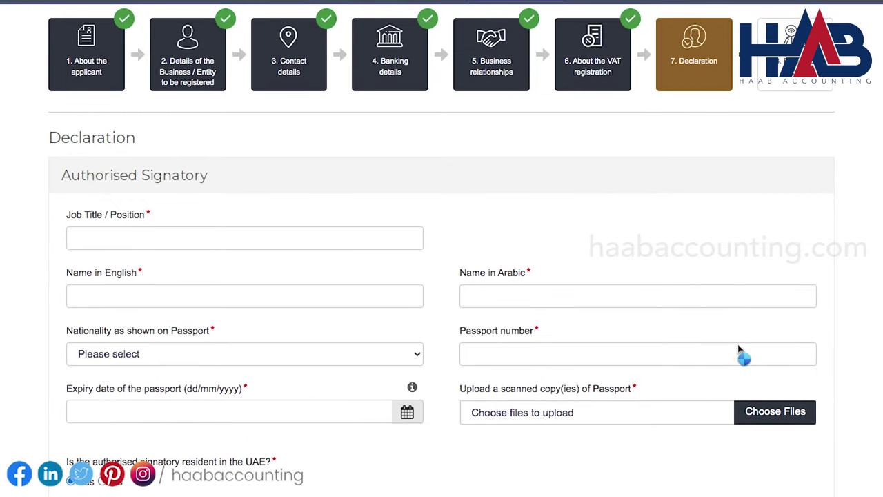
pyautogui.click(297, 244)
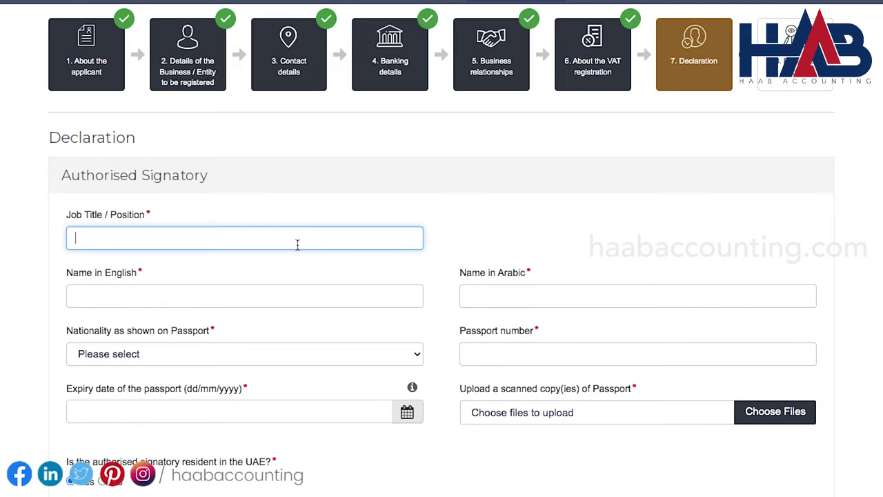
pyautogui.write('Mana')
pyautogui.click(245, 296)
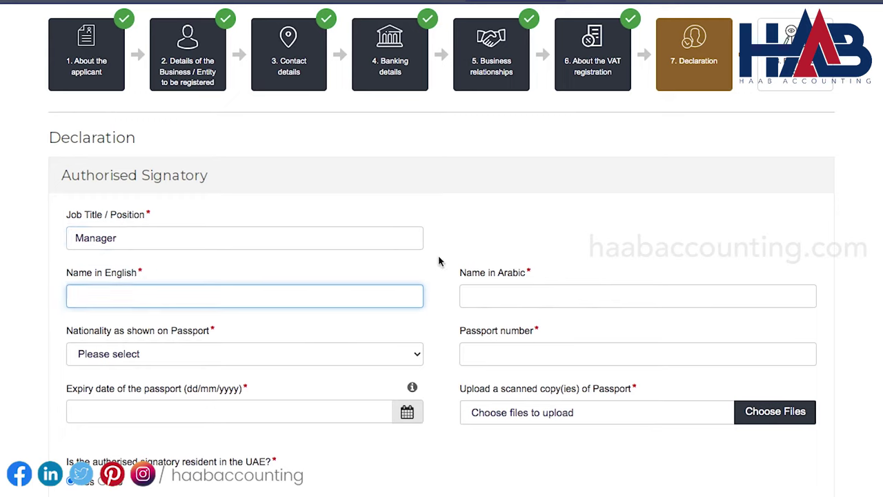
pyautogui.press('Tab')
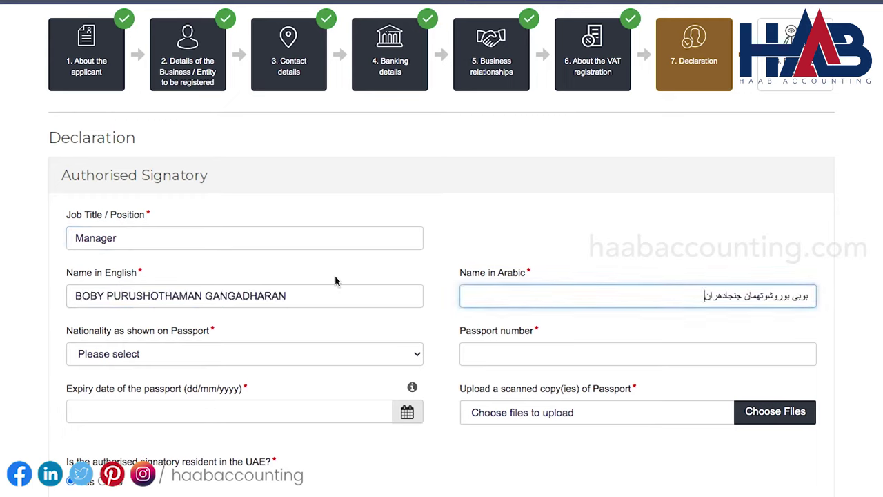
# Set nationality to India, enter the passport number, and set passport expiry to 25/11/2022
pyautogui.click(409, 356)
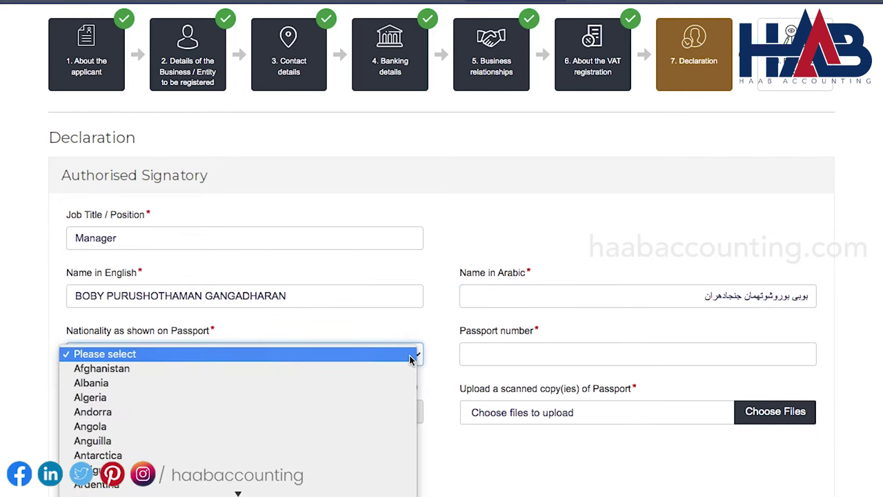
pyautogui.write('i')
pyautogui.scroll(-3, 409, 359)
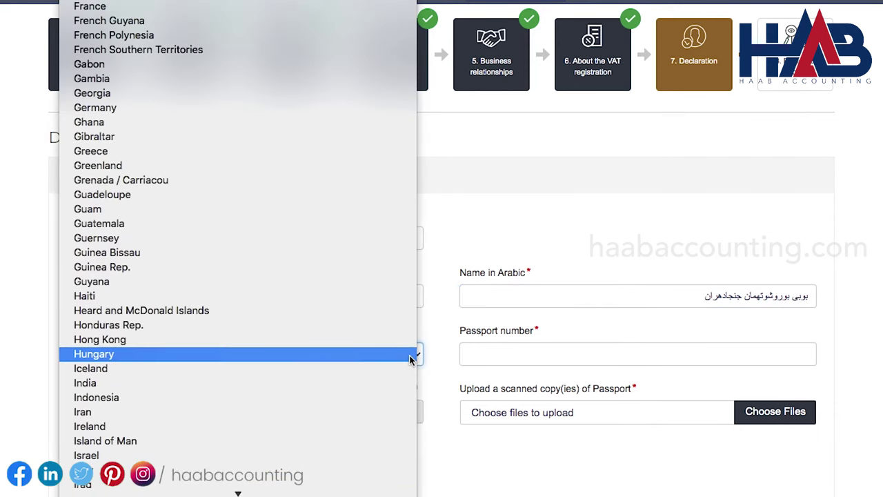
pyautogui.click(255, 382)
pyautogui.click(496, 354)
pyautogui.press('Tab')
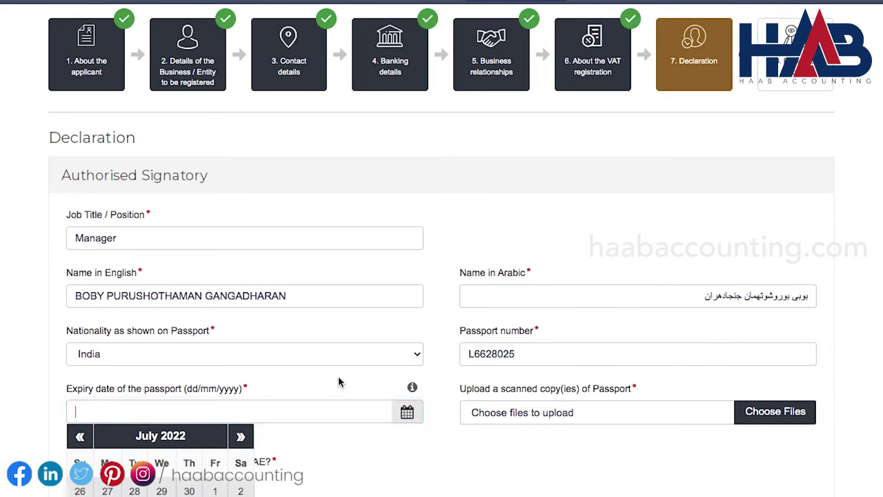
pyautogui.scroll(-2, 338, 378)
pyautogui.click(197, 347)
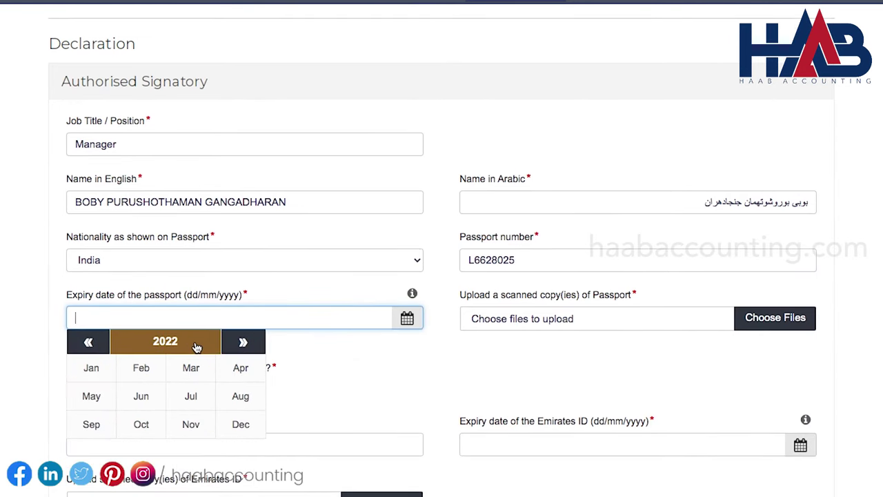
pyautogui.click(192, 424)
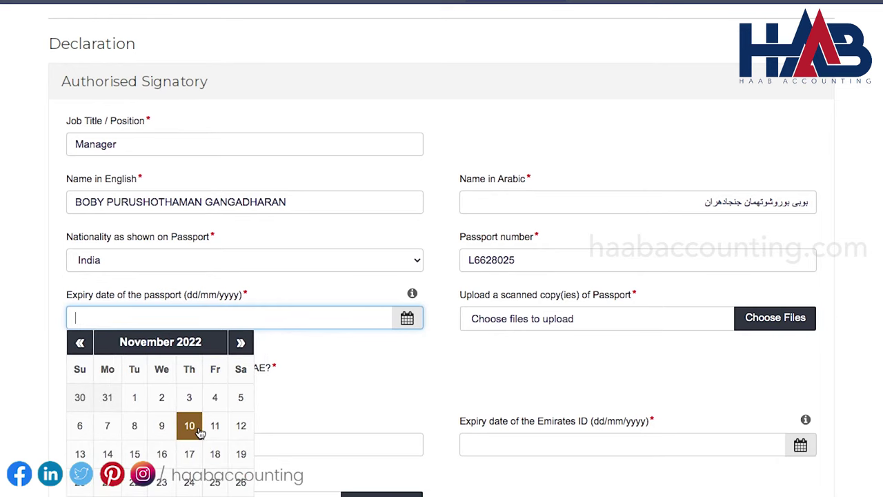
pyautogui.click(214, 482)
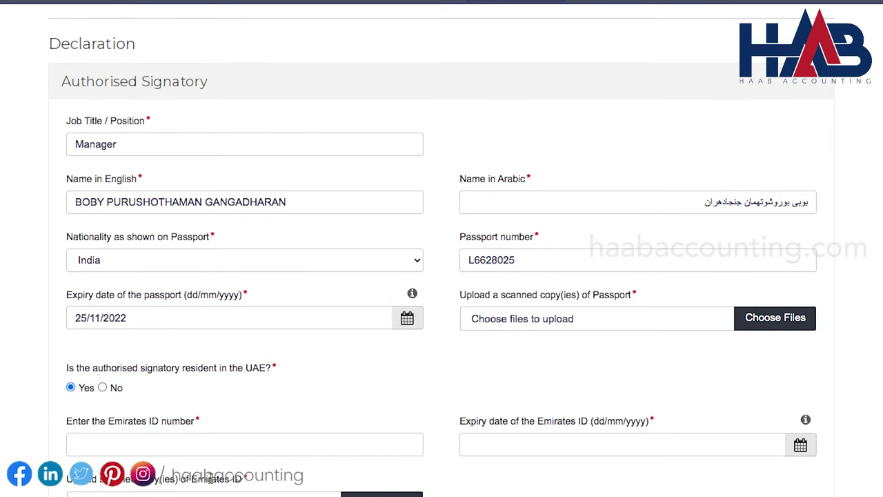
# Attach the scanned passport copy file
pyautogui.click(770, 323)
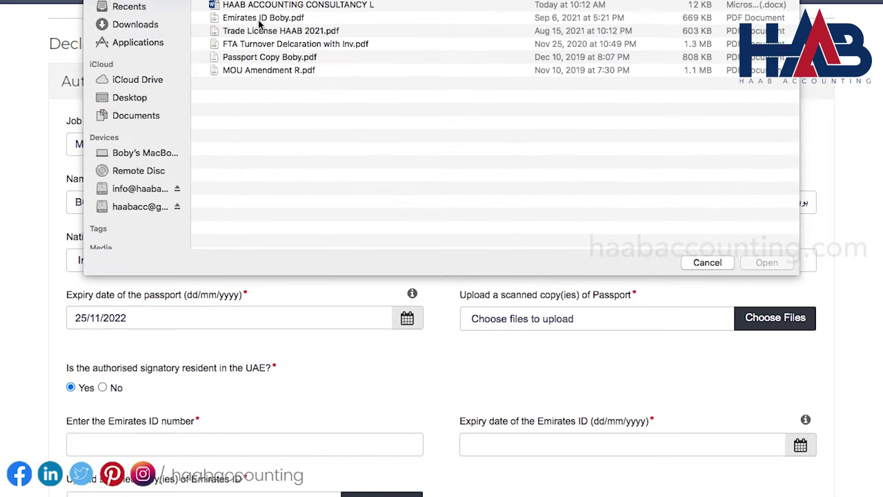
pyautogui.click(264, 59)
pyautogui.press('Return')
# Paste the Emirates ID number, set its expiry to 25/11/2022, and attach the ID scan
pyautogui.scroll(-5, 274, 266)
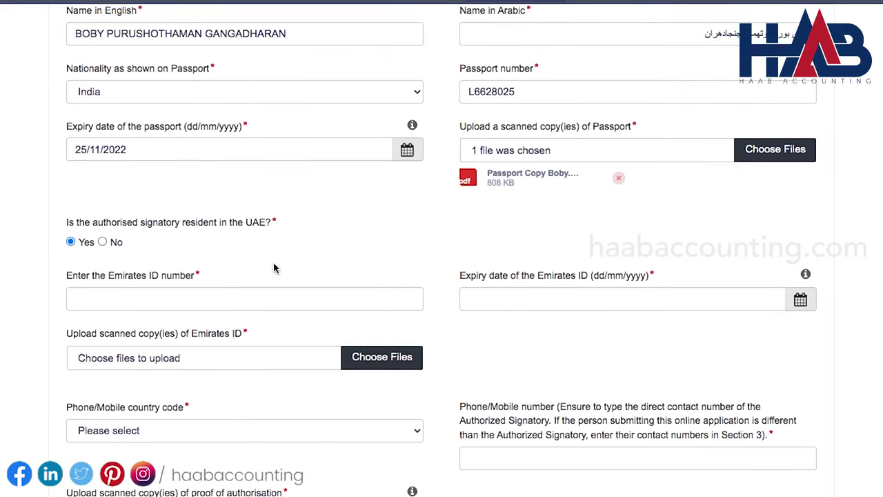
pyautogui.click(266, 237)
pyautogui.press('super+v')
pyautogui.click(468, 236)
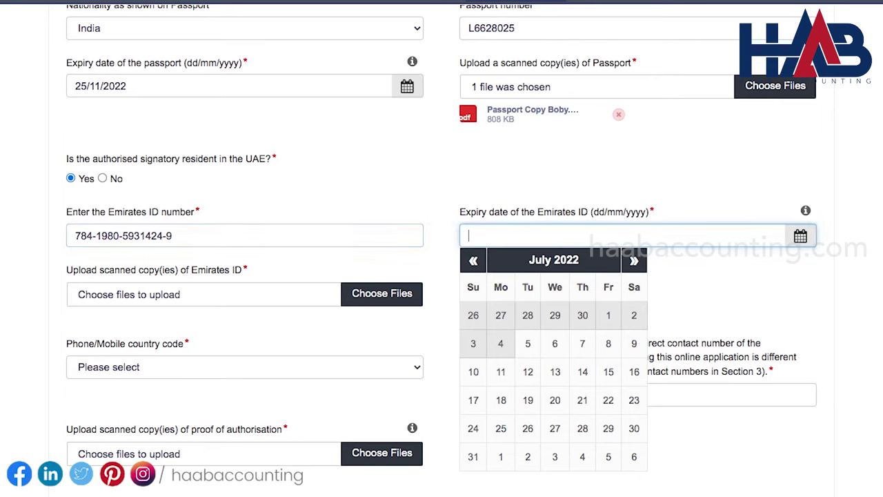
pyautogui.click(588, 266)
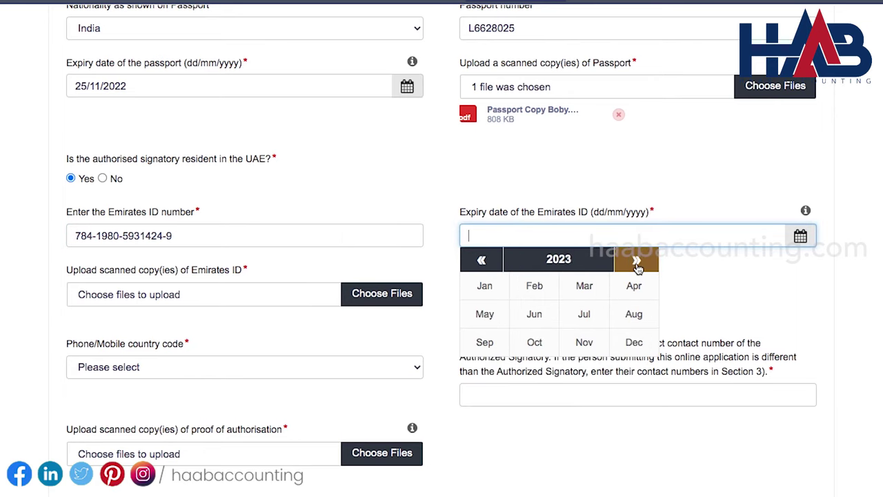
pyautogui.click(480, 260)
pyautogui.click(584, 343)
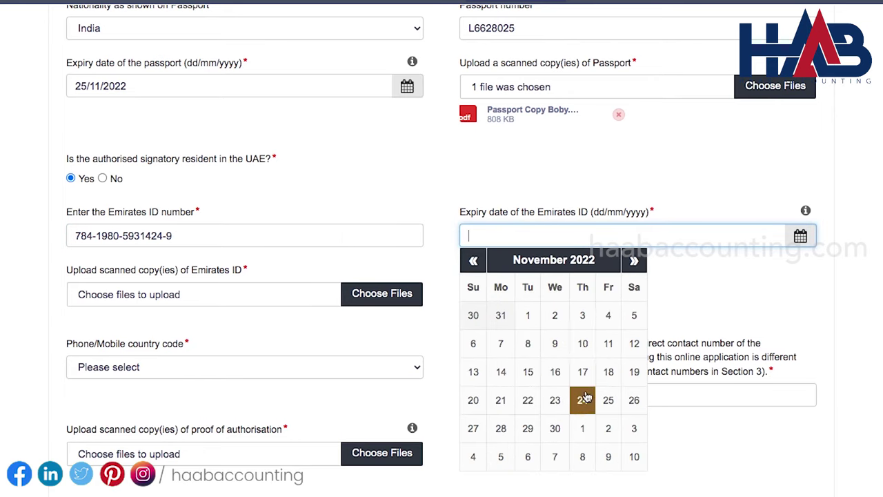
pyautogui.click(608, 400)
pyautogui.click(384, 294)
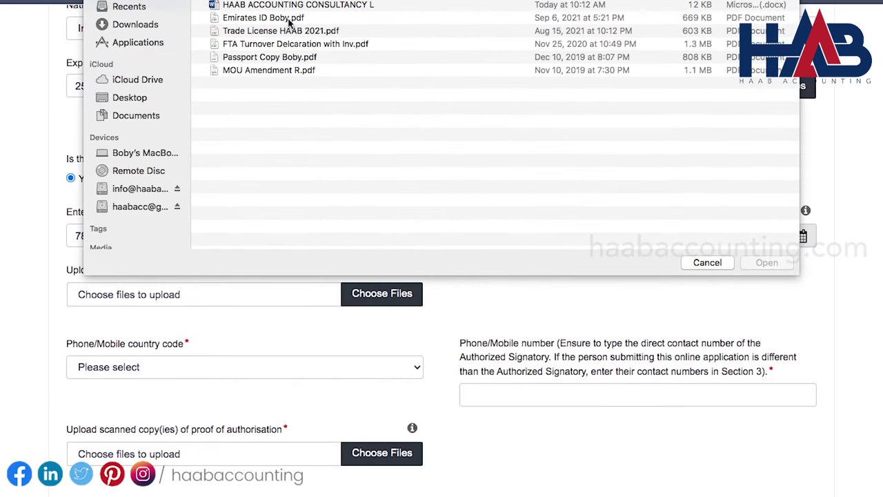
pyautogui.doubleClick(289, 18)
# Enter the signatory's mobile number with the United Arab Emirates (+971) country code
pyautogui.scroll(-5, 344, 184)
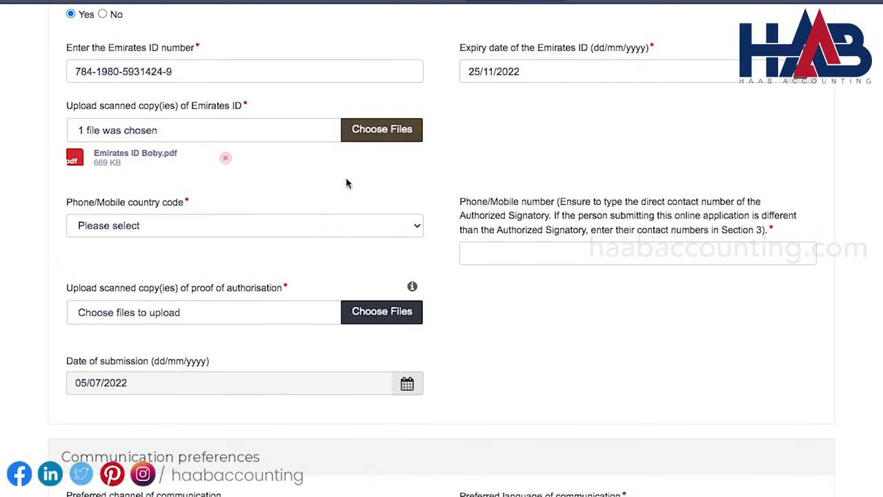
pyautogui.click(418, 226)
pyautogui.press('u')
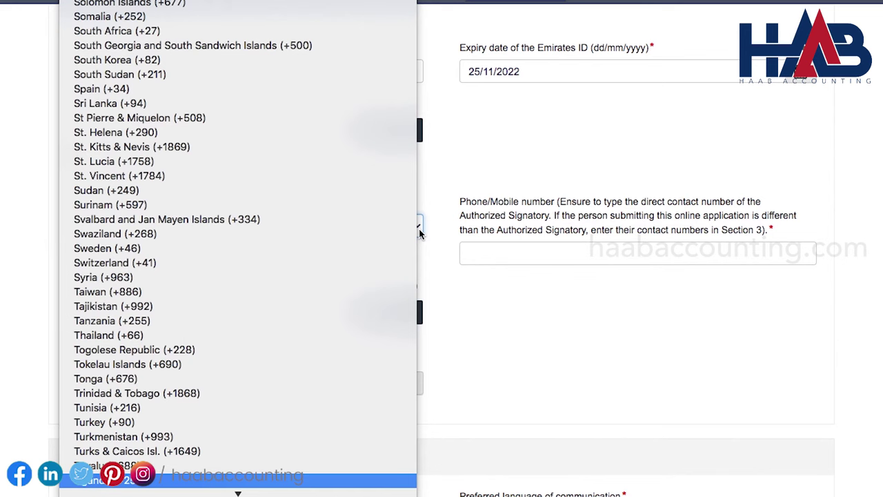
pyautogui.scroll(-3, 282, 291)
pyautogui.click(240, 397)
pyautogui.click(477, 259)
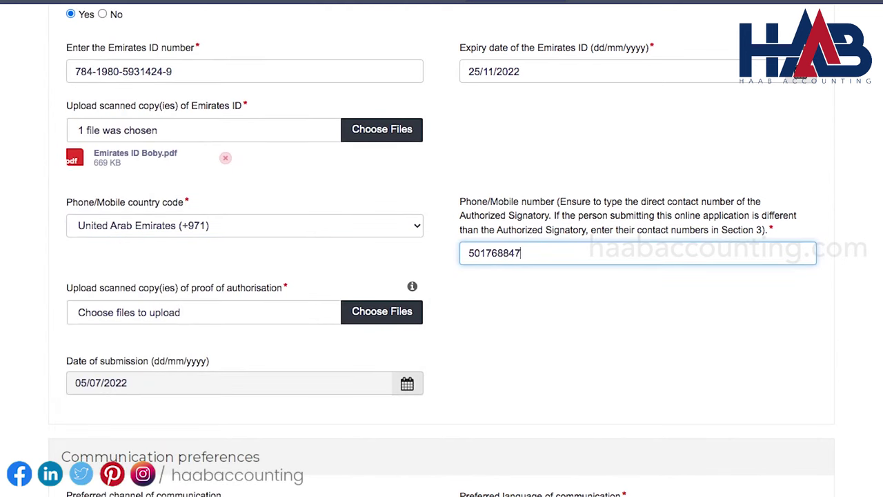
# Attach the MOU amendment file as proof of authorisation
pyautogui.click(400, 315)
pyautogui.click(290, 73)
pyautogui.doubleClick(290, 73)
pyautogui.scroll(-4, 234, 318)
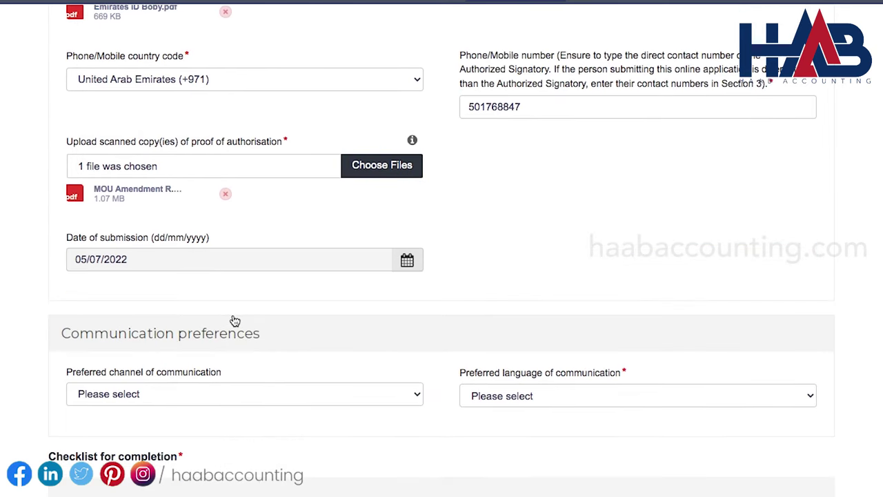
pyautogui.scroll(-3, 366, 313)
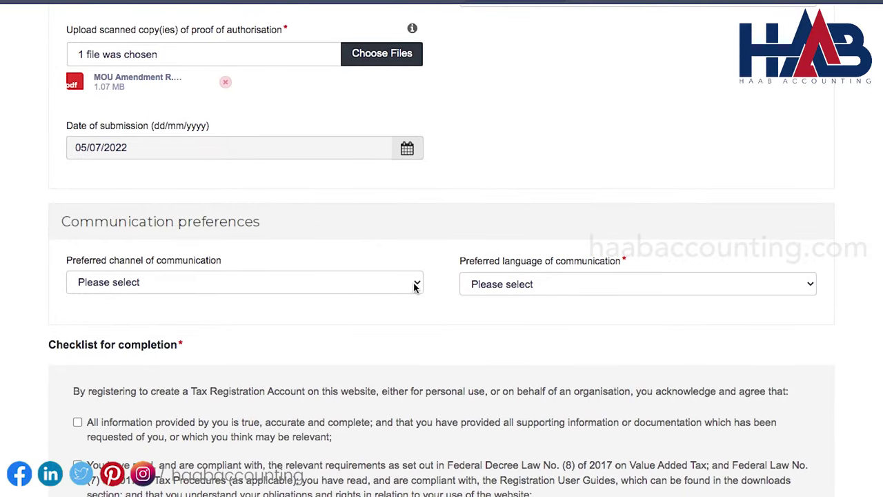
# Set communication preferences to Email channel and English language
pyautogui.click(414, 283)
pyautogui.click(408, 296)
pyautogui.click(493, 288)
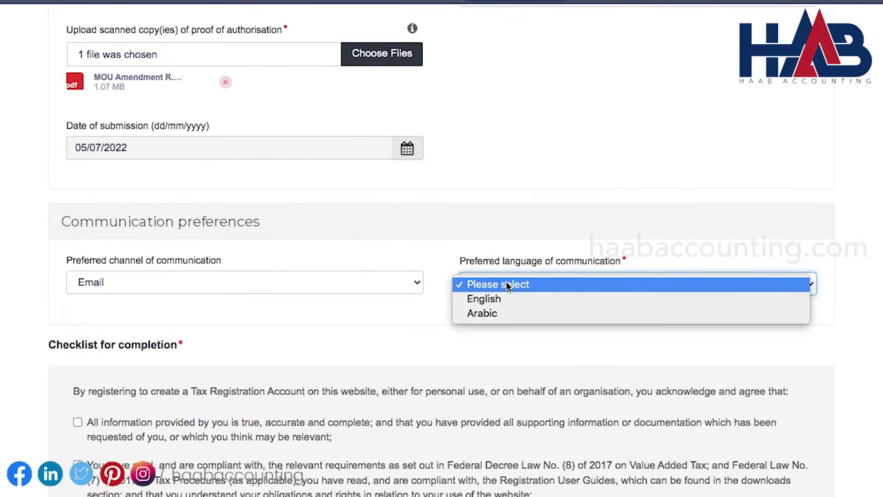
pyautogui.click(504, 299)
# Accept all four checklist declarations and save the form for review
pyautogui.scroll(-3, 422, 328)
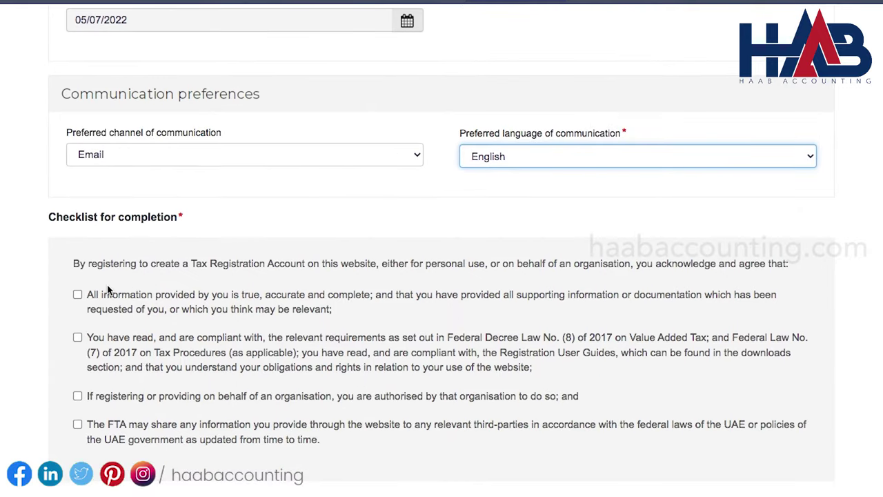
pyautogui.click(77, 296)
pyautogui.click(77, 337)
pyautogui.click(77, 396)
pyautogui.click(77, 424)
pyautogui.scroll(-3, 442, 413)
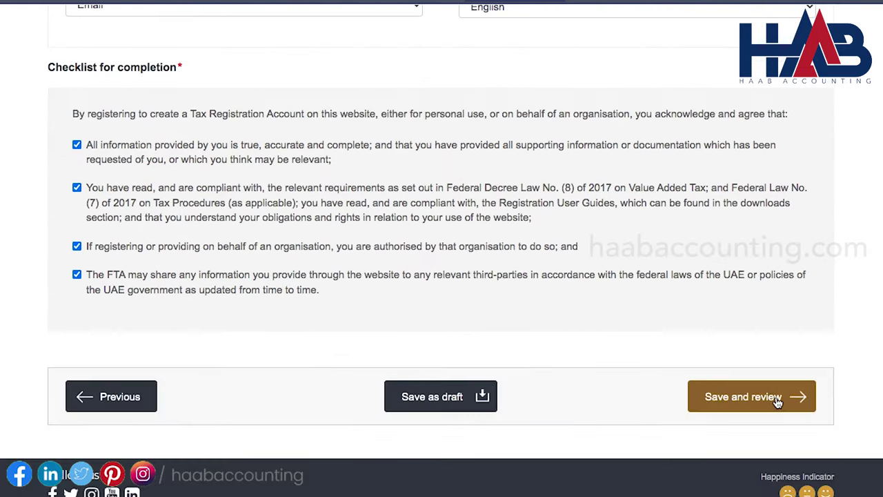
pyautogui.click(777, 402)
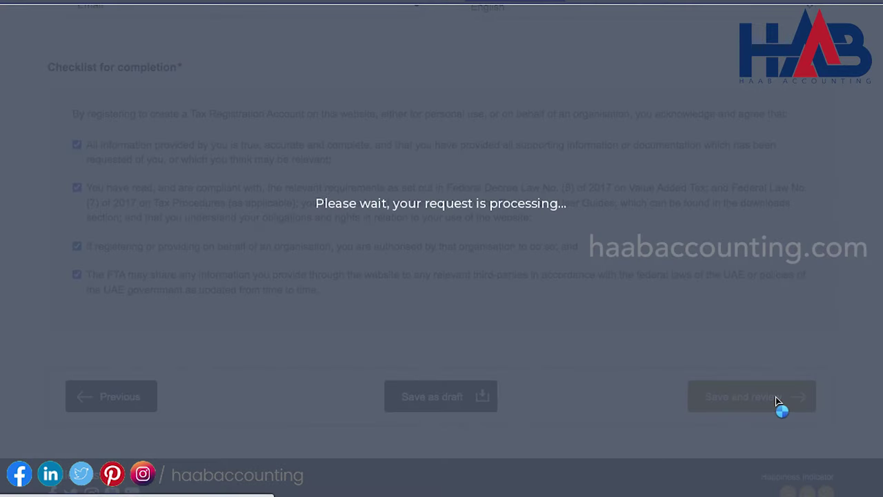
# Scroll through the Review & submit summary from business details down to communication preferences
pyautogui.scroll(-2, 784, 317)
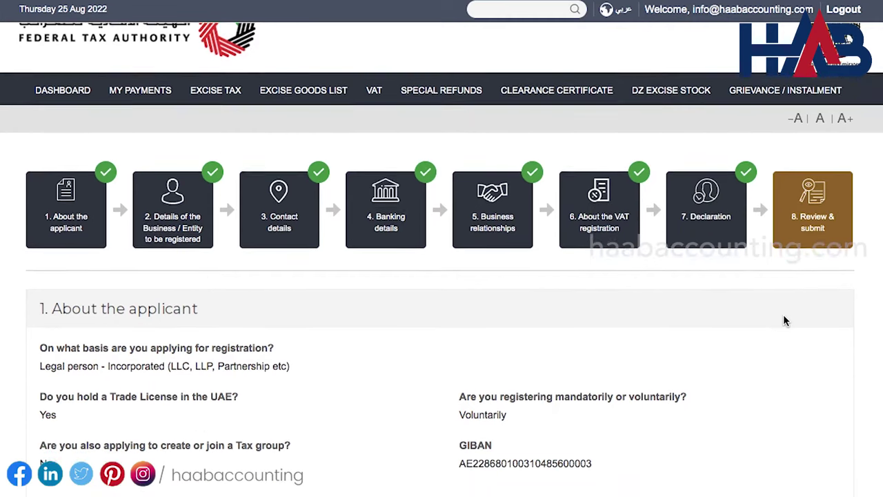
pyautogui.scroll(-3, 783, 320)
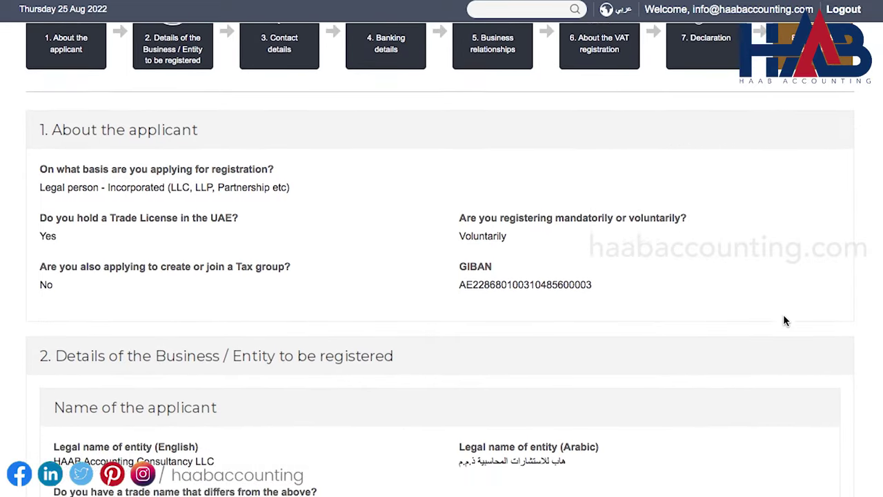
pyautogui.scroll(-8, 783, 320)
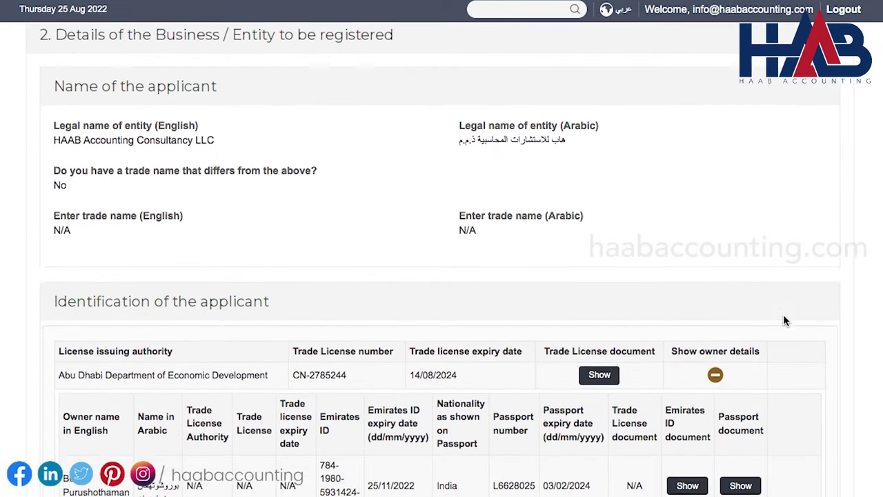
pyautogui.scroll(-11, 782, 320)
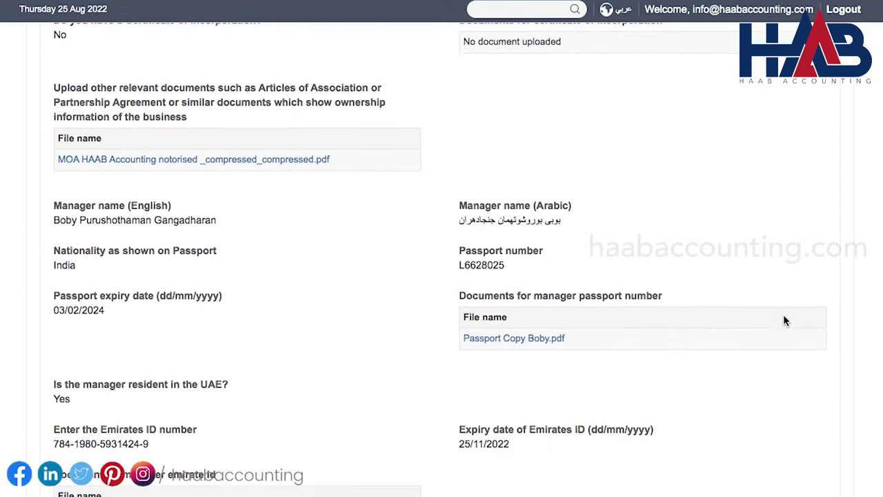
pyautogui.scroll(-12, 783, 320)
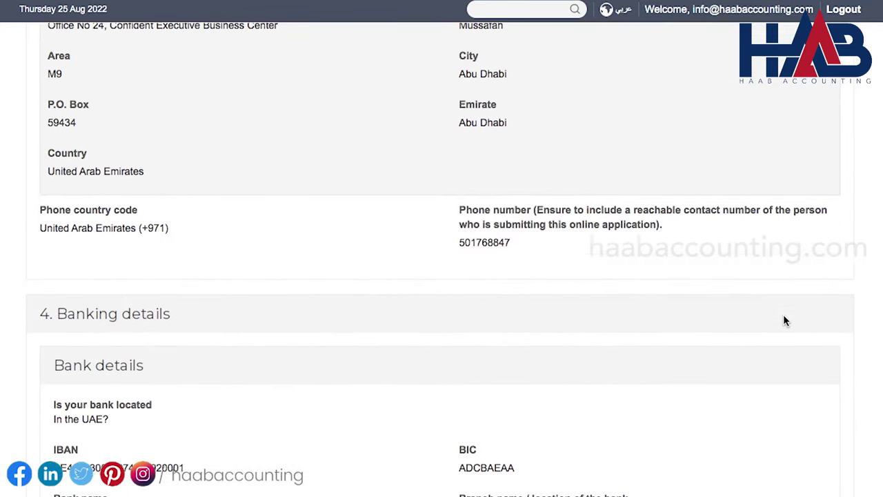
pyautogui.scroll(-11, 783, 320)
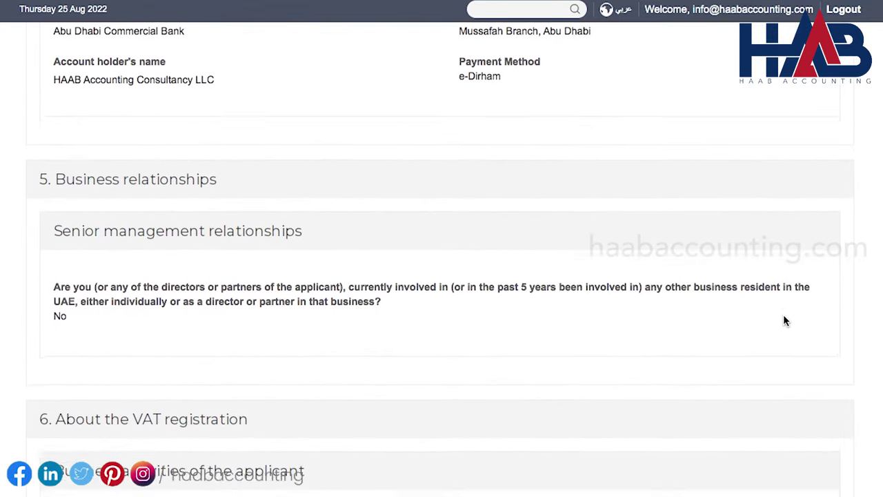
pyautogui.scroll(-12, 783, 320)
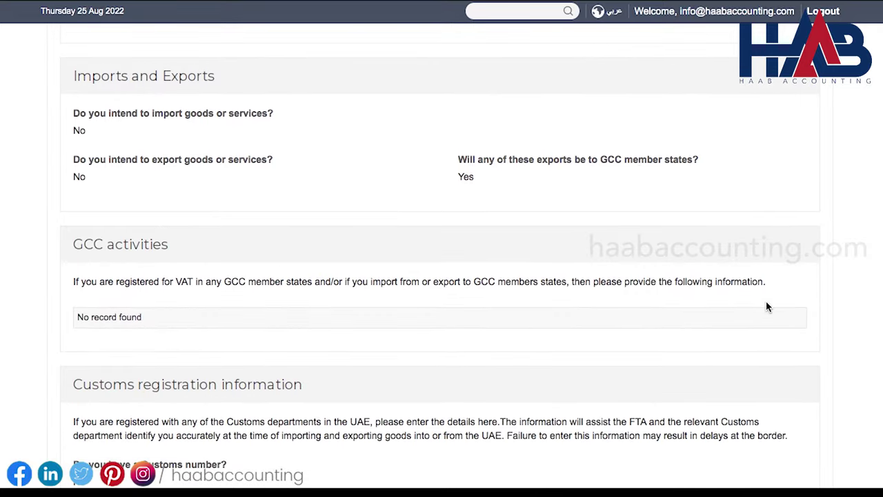
pyautogui.scroll(-9, 765, 306)
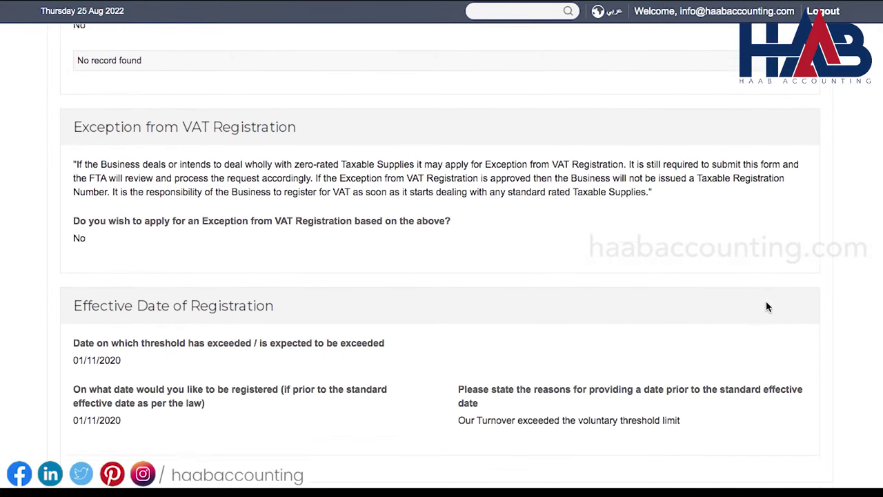
pyautogui.scroll(-9, 765, 307)
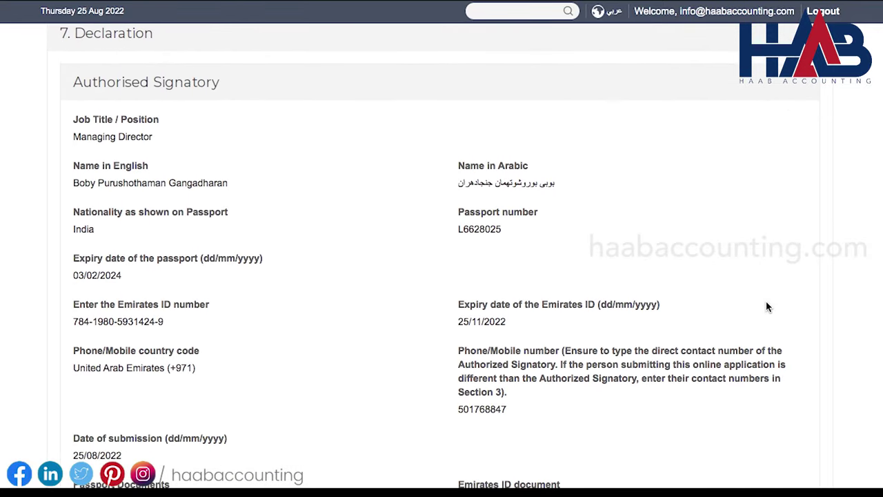
pyautogui.scroll(-8, 766, 307)
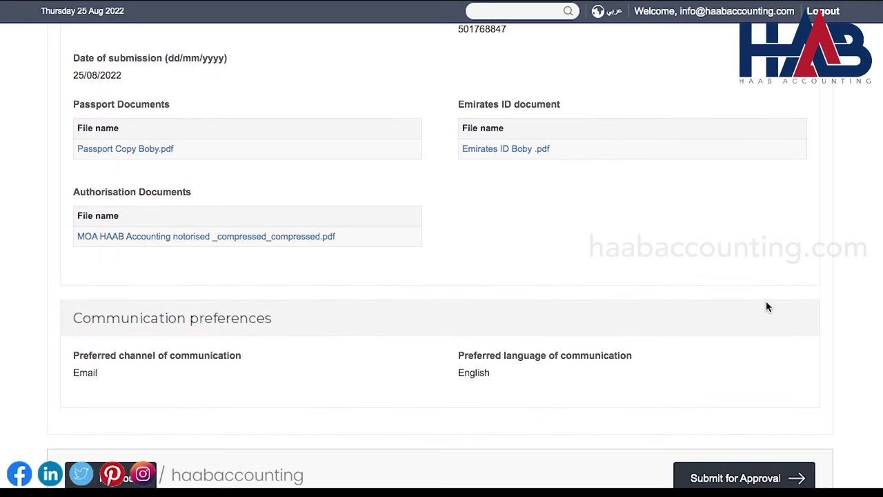